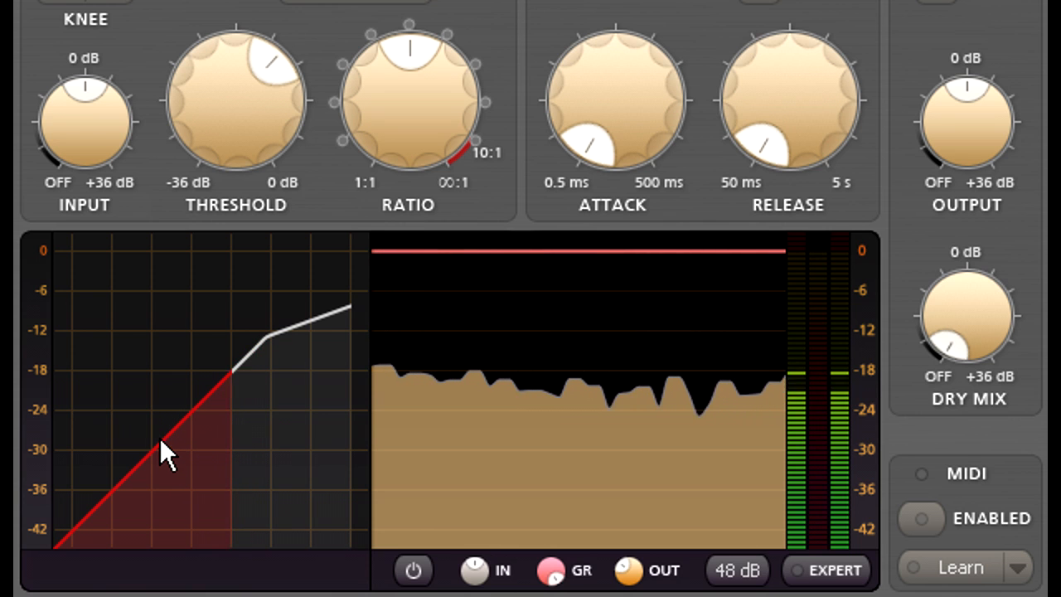
Step: Lower the threshold to about -16 dB and raise the ratio to just below 10:1
mouse_move(234, 143)
mouse_move(234, 145)
left_mouse_down()
mouse_move(230, 83)
mouse_move(224, 274)
mouse_move(220, 153)
left_mouse_up()
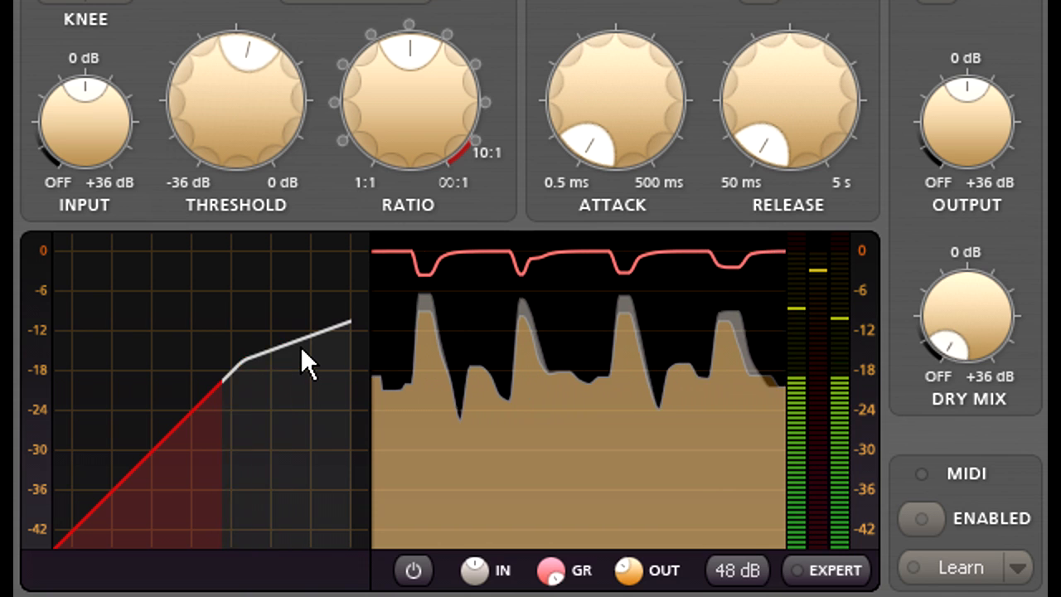
left_click_drag(398, 142, 367, 23)
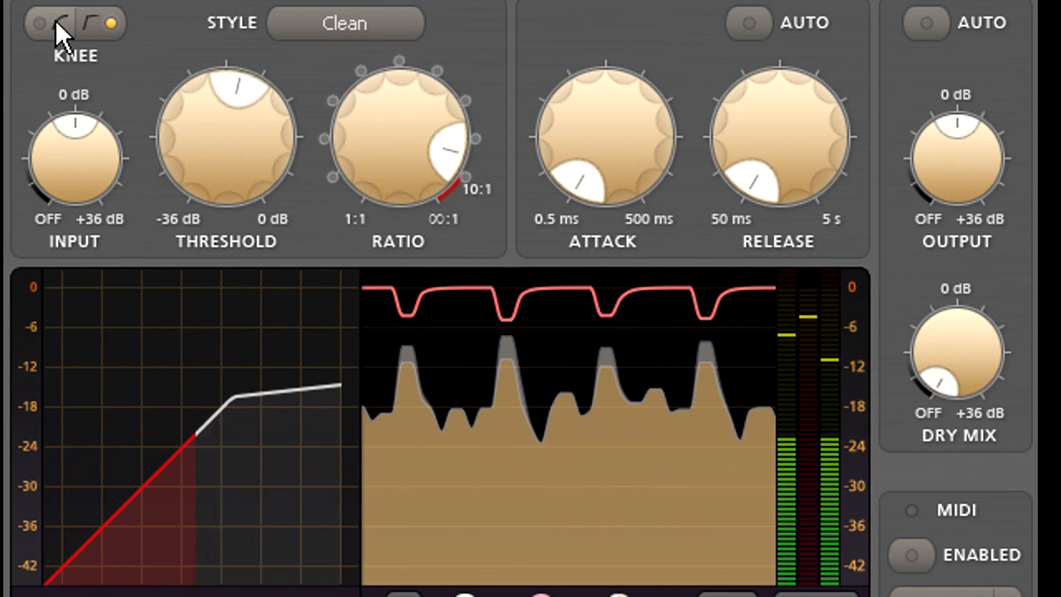
Step: Switch the knee to soft and back to hard to compare the two compression curves
left_click(58, 26)
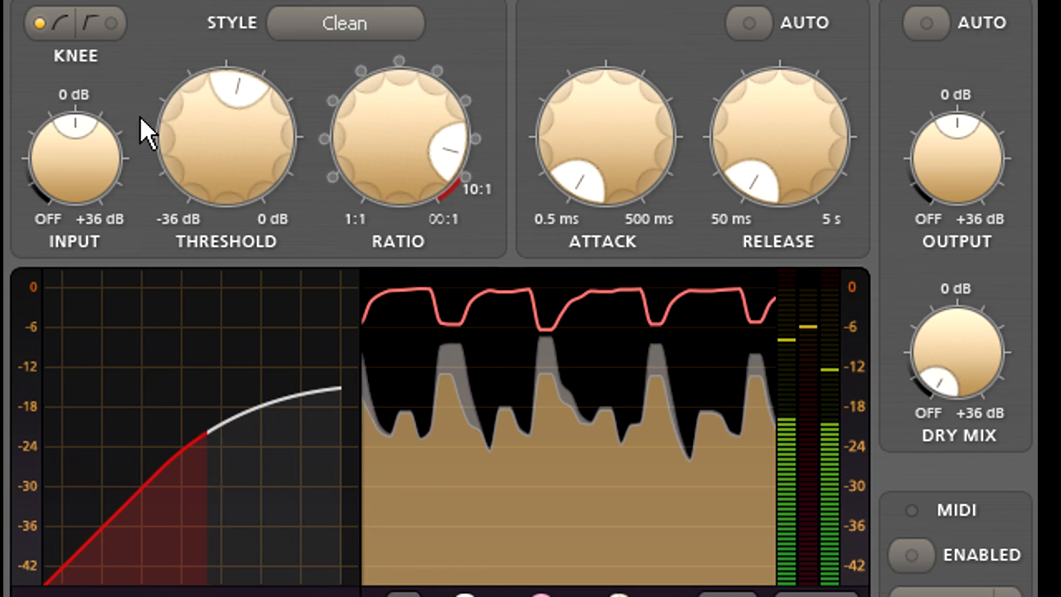
left_click(98, 24)
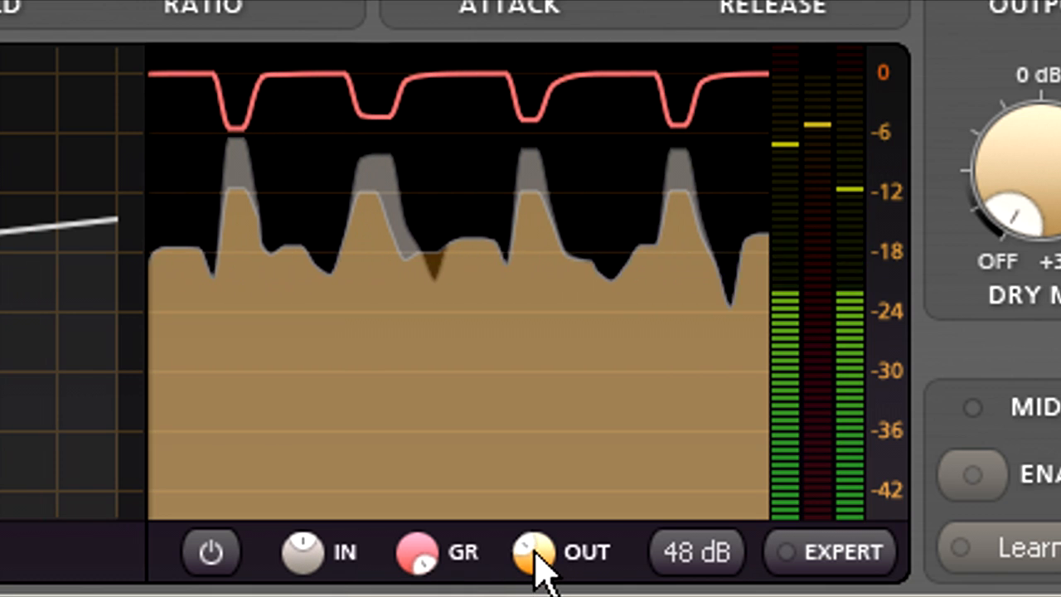
Step: Turn the output graph's opacity down to its minimum and bring it back up to 0.365
left_click_drag(535, 547, 535, 580)
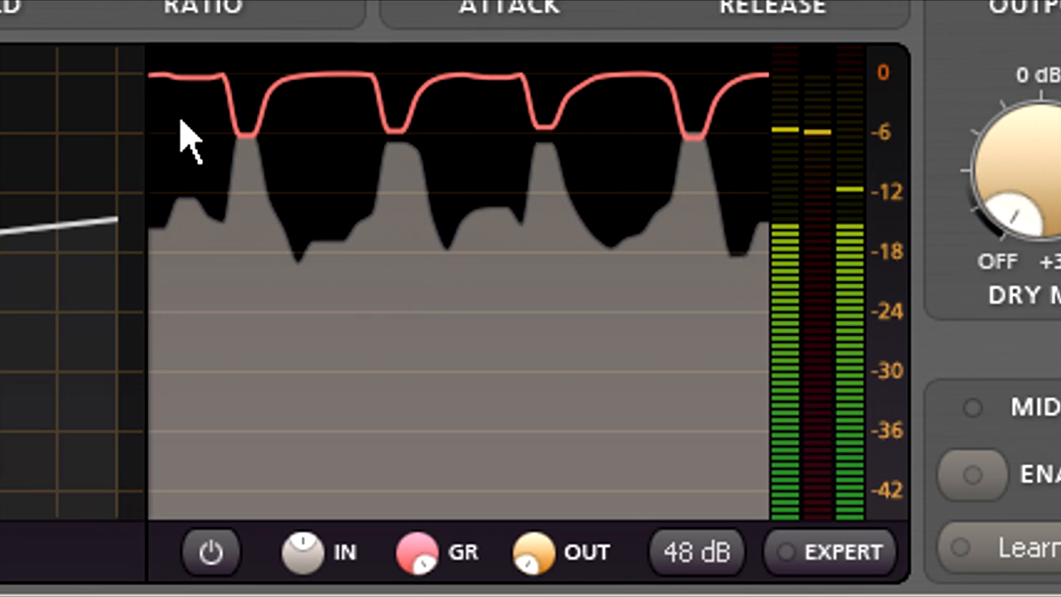
left_click_drag(538, 549, 538, 509)
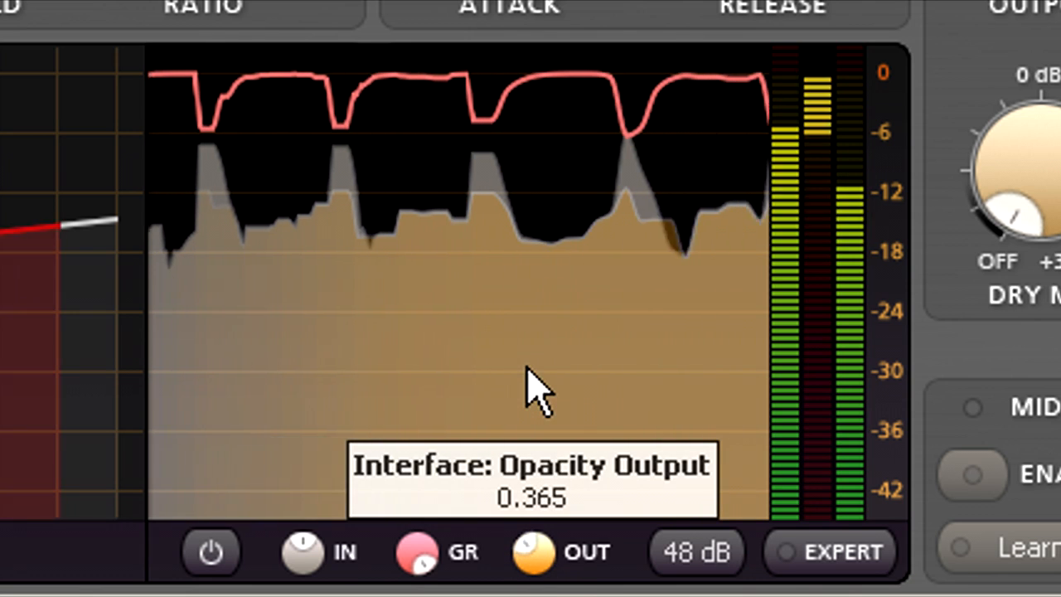
left_click_drag(537, 391, 538, 392)
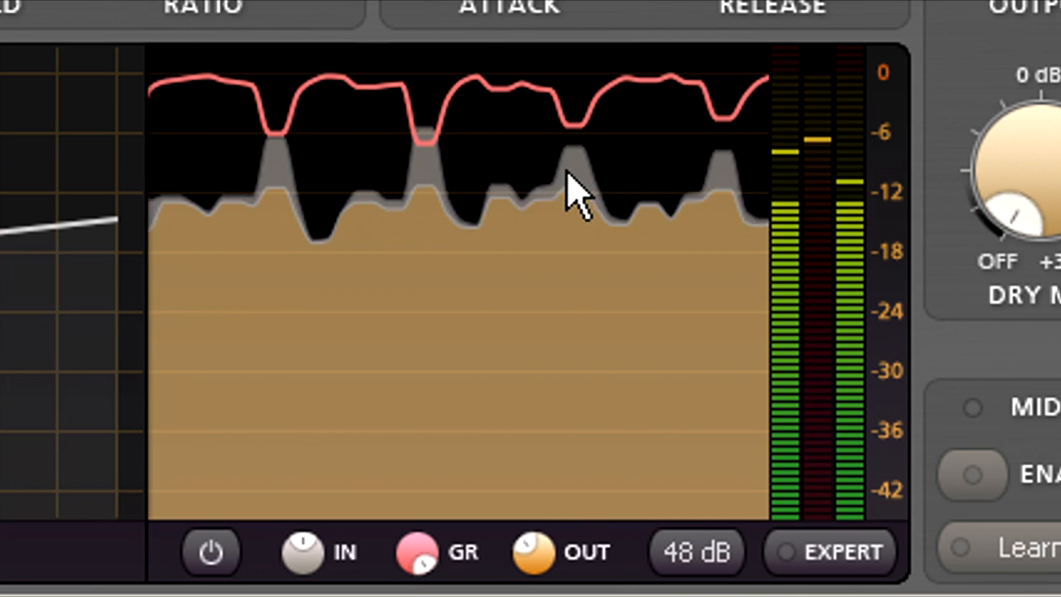
Step: Set the level display range to 24 dB and raise the output level slightly above 0 dB
left_click(661, 555)
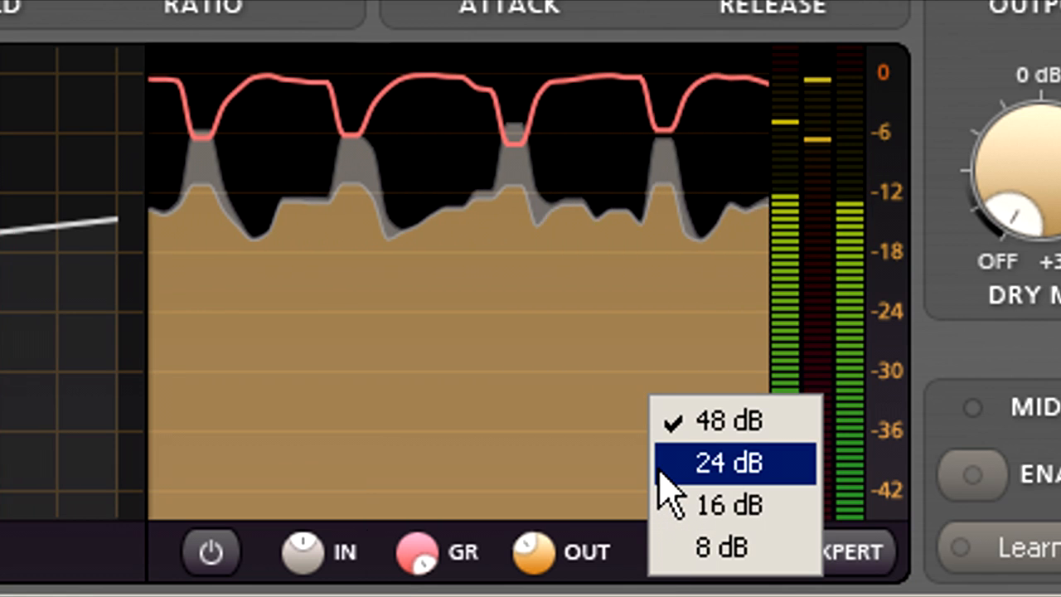
left_click(663, 475)
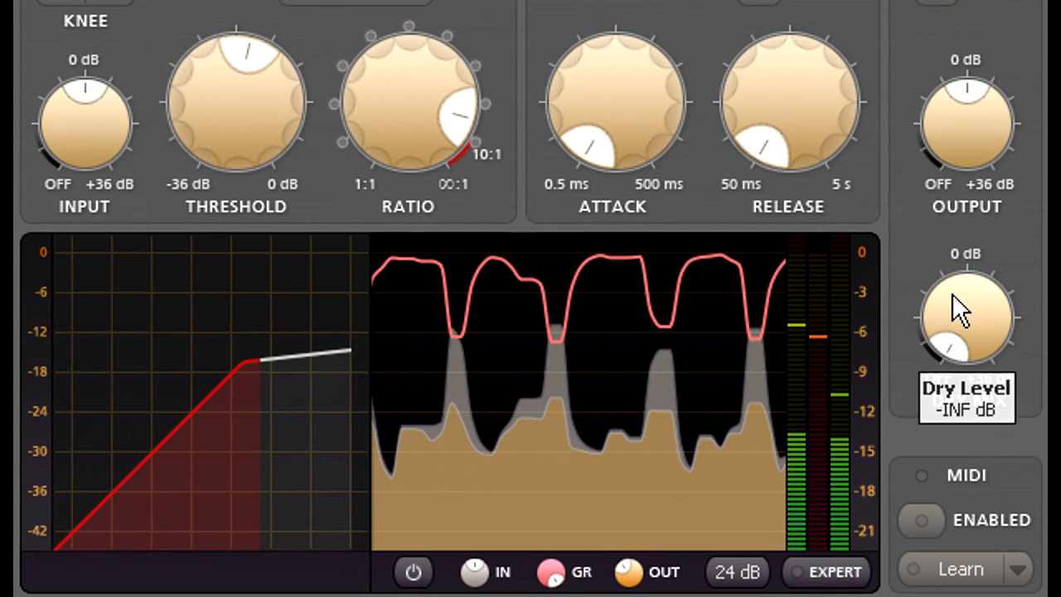
left_click_drag(970, 141, 970, 84)
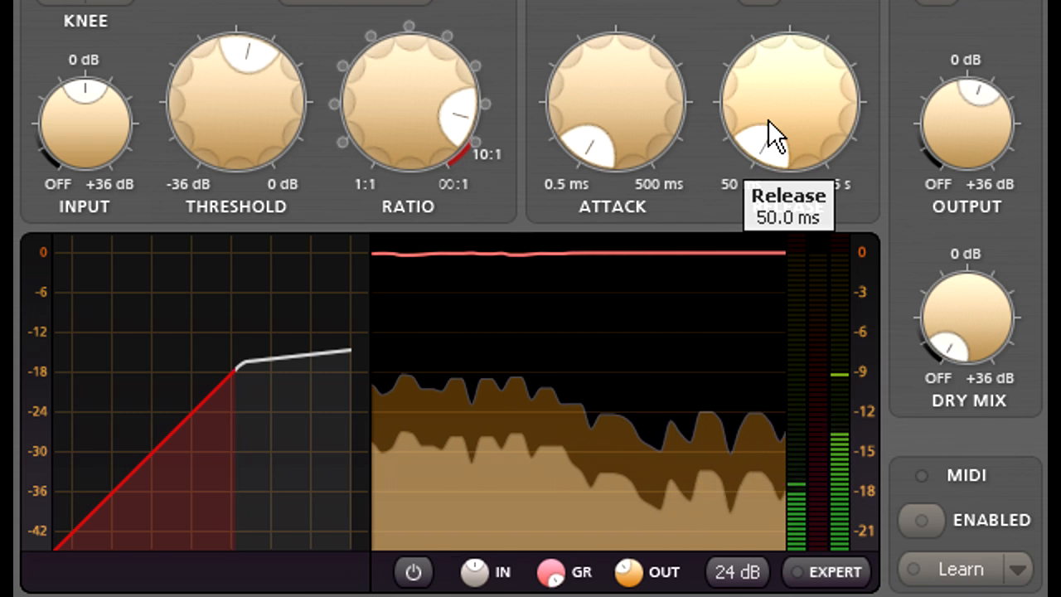
Step: Sweep the release between its 5 s maximum and 50 ms minimum, and settle it at 876.7 ms
left_click_drag(770, 125, 813, 92)
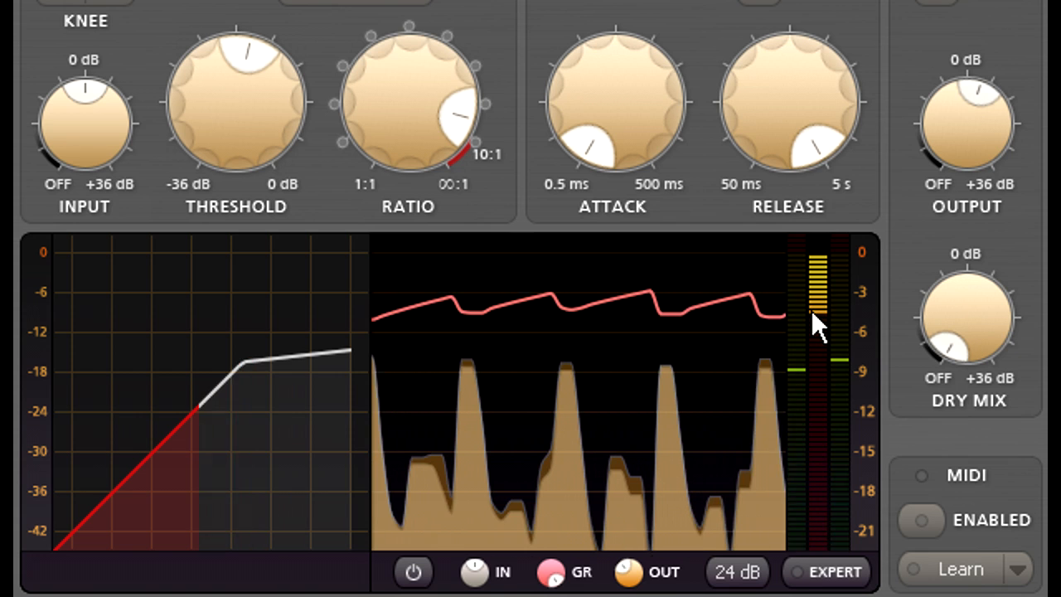
mouse_move(792, 88)
left_click_drag(791, 86, 793, 561)
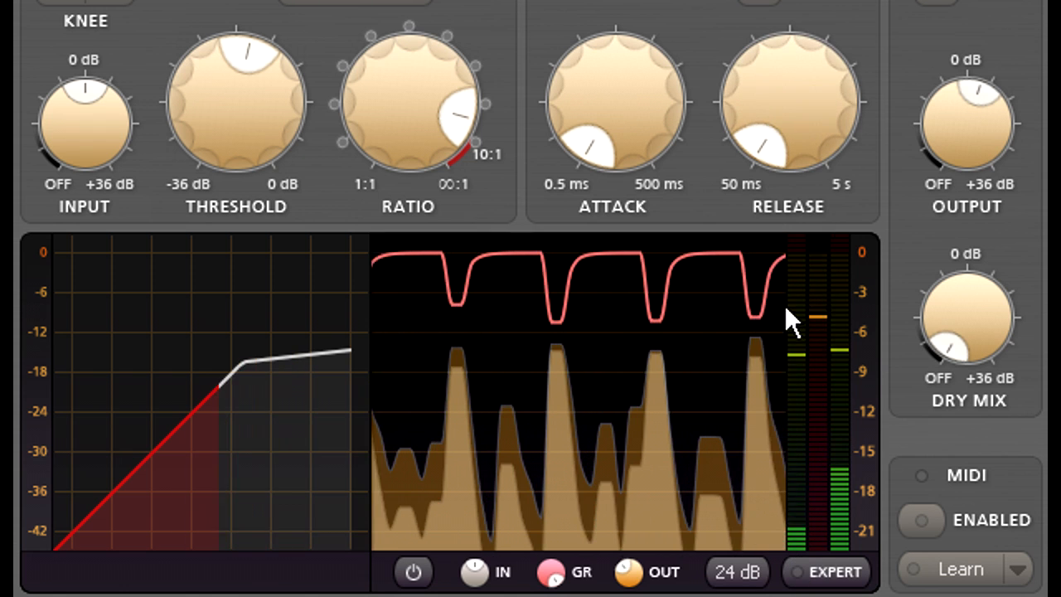
left_click_drag(816, 134, 818, 0)
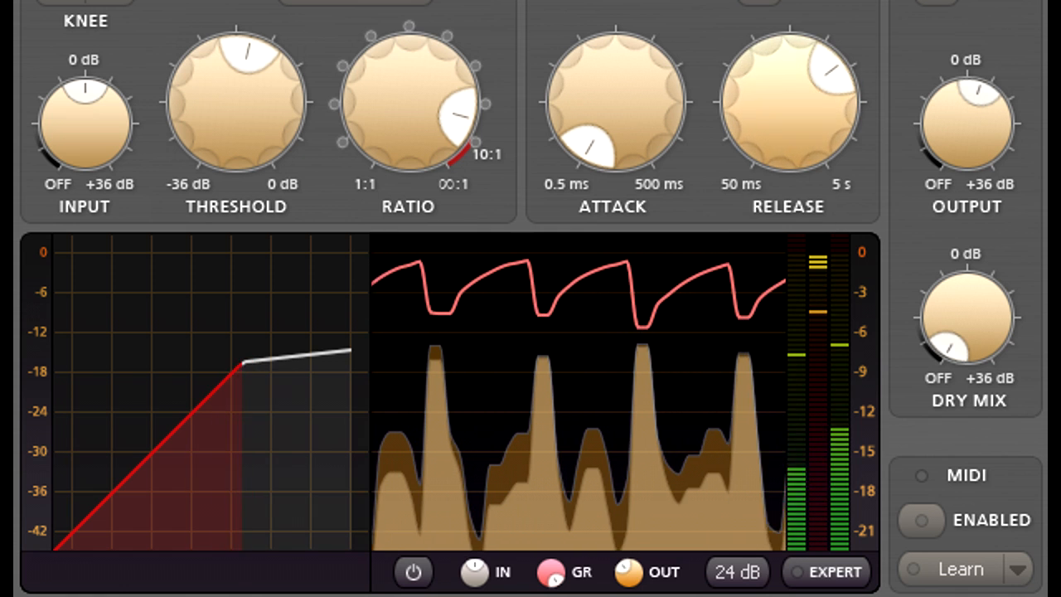
left_click_drag(794, 96, 793, 130)
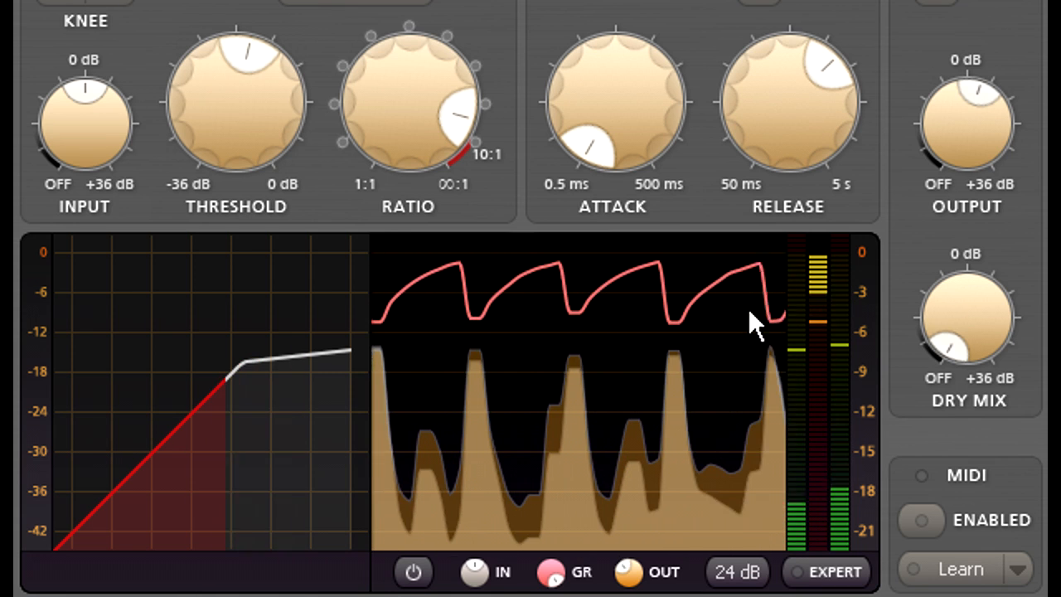
left_click_drag(782, 120, 784, 151)
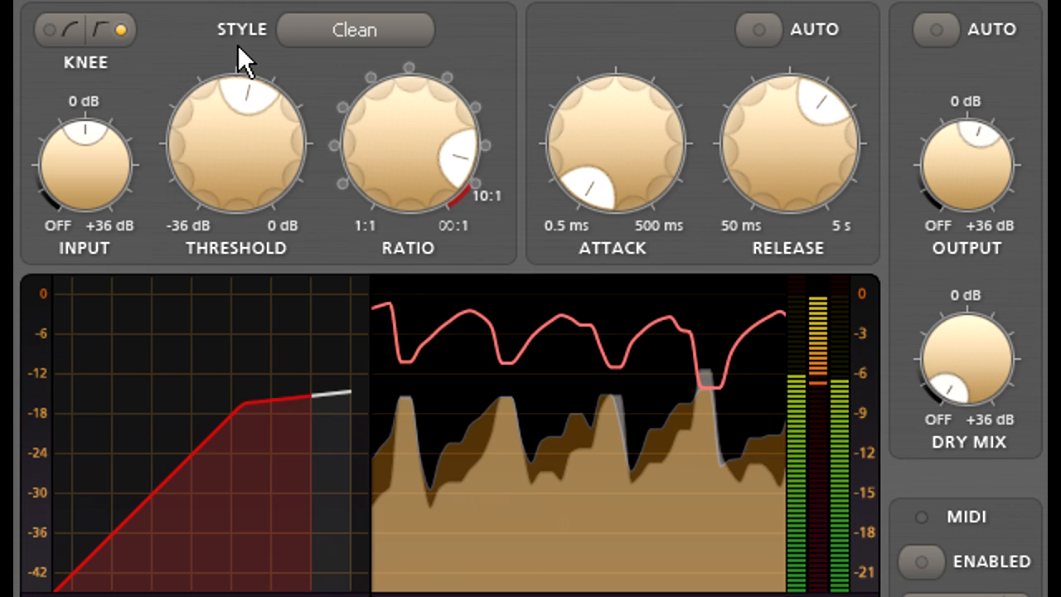
Step: Change the compression style to Classic and shorten the release time slightly
left_click(407, 33)
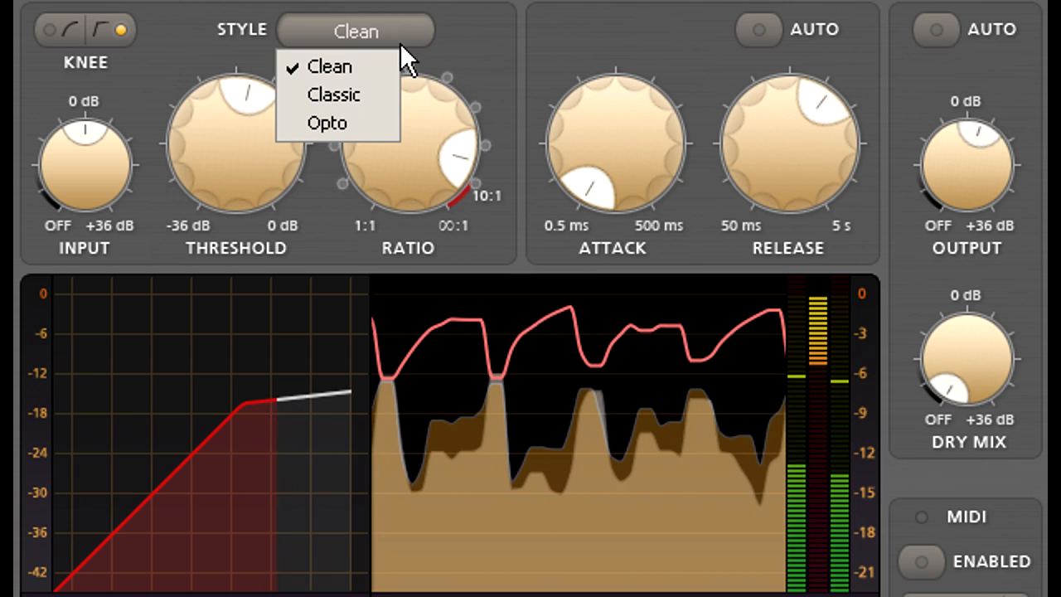
left_click(380, 93)
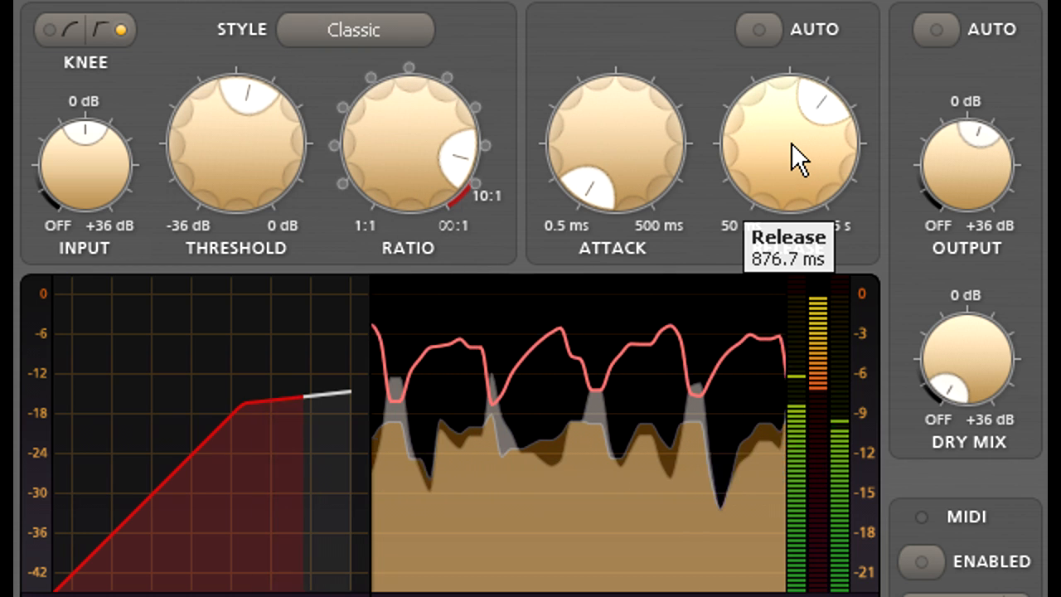
left_click_drag(791, 144, 788, 175)
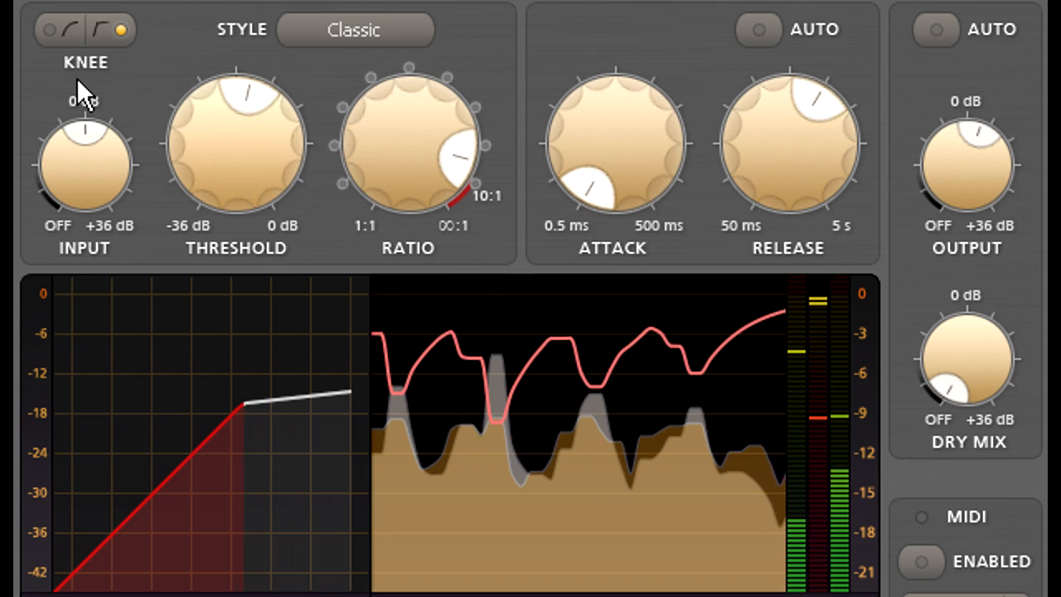
Step: Switch to the soft knee and enable automatic release with its speed set near the middle between fast and slow
left_click(69, 25)
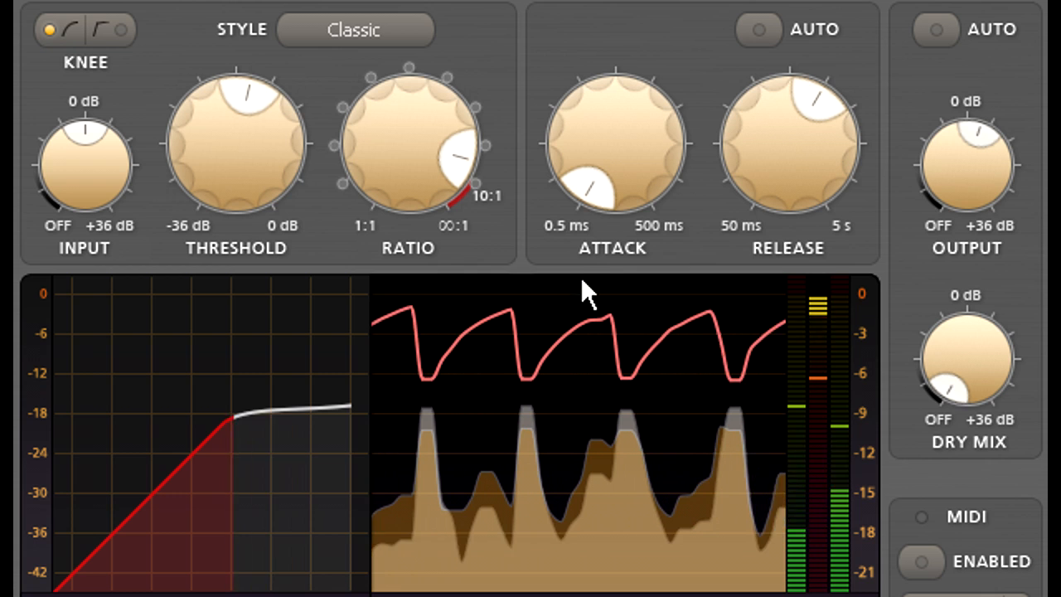
left_click(759, 33)
mouse_move(764, 157)
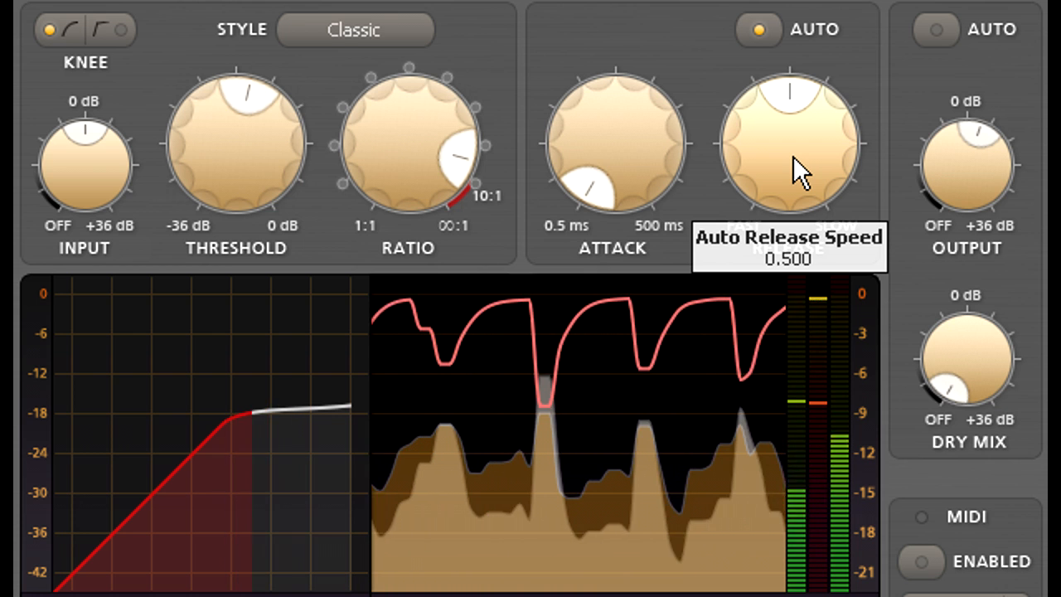
left_click_drag(793, 156, 795, 196)
Step: Try the attack at its 500 ms maximum, and bring it down to 30.77 ms
left_click_drag(627, 178, 625, 4)
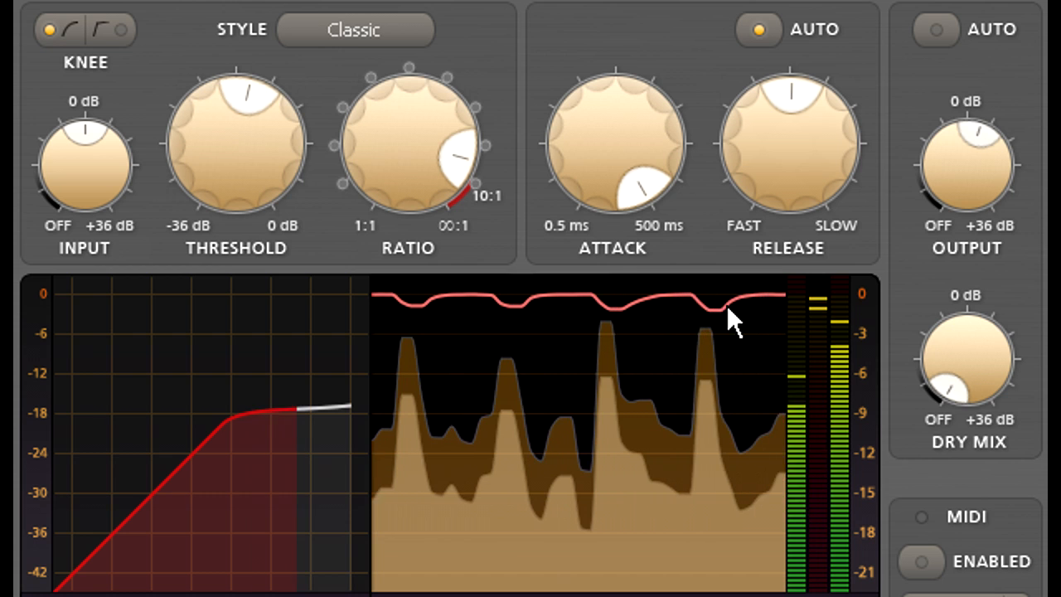
left_click_drag(626, 153, 619, 355)
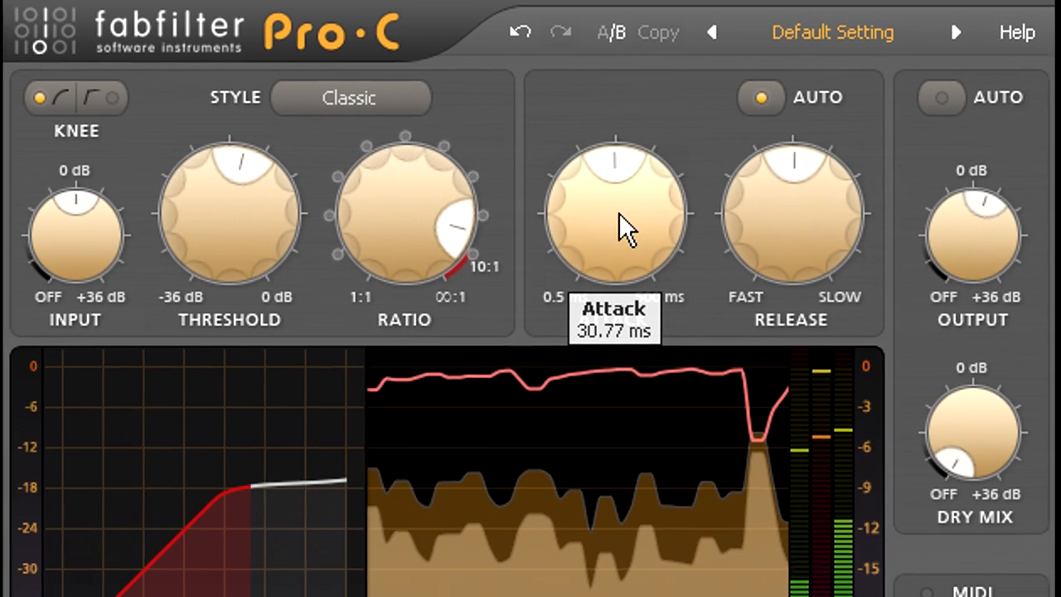
Step: Lower the attack to nearly 0.5 ms in the B setting and alternate between A and B to compare the attack times
left_click_drag(616, 398, 613, 596)
left_click_drag(627, 326, 624, 430)
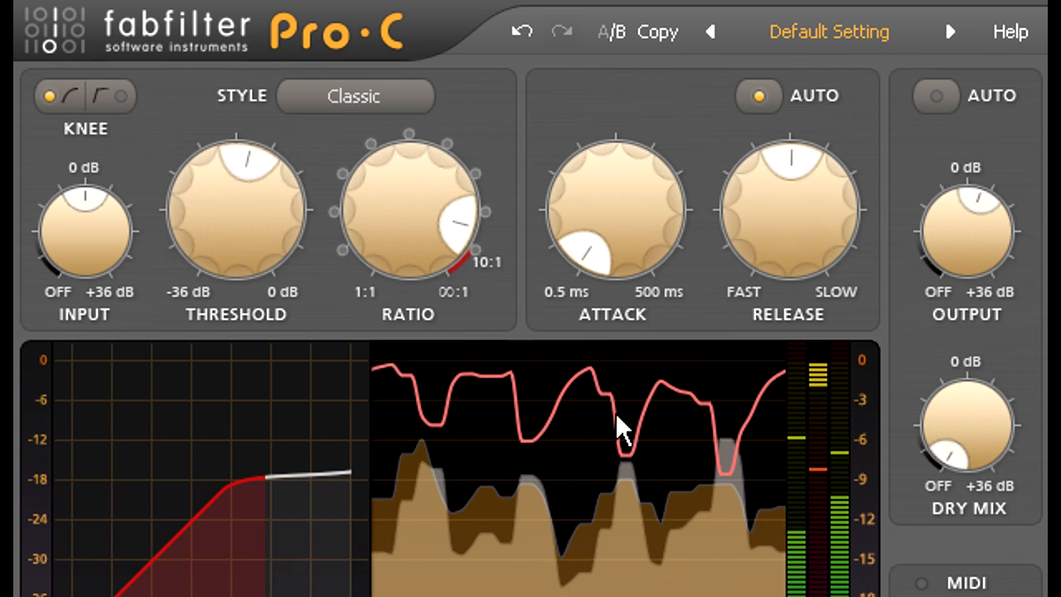
left_click(616, 35)
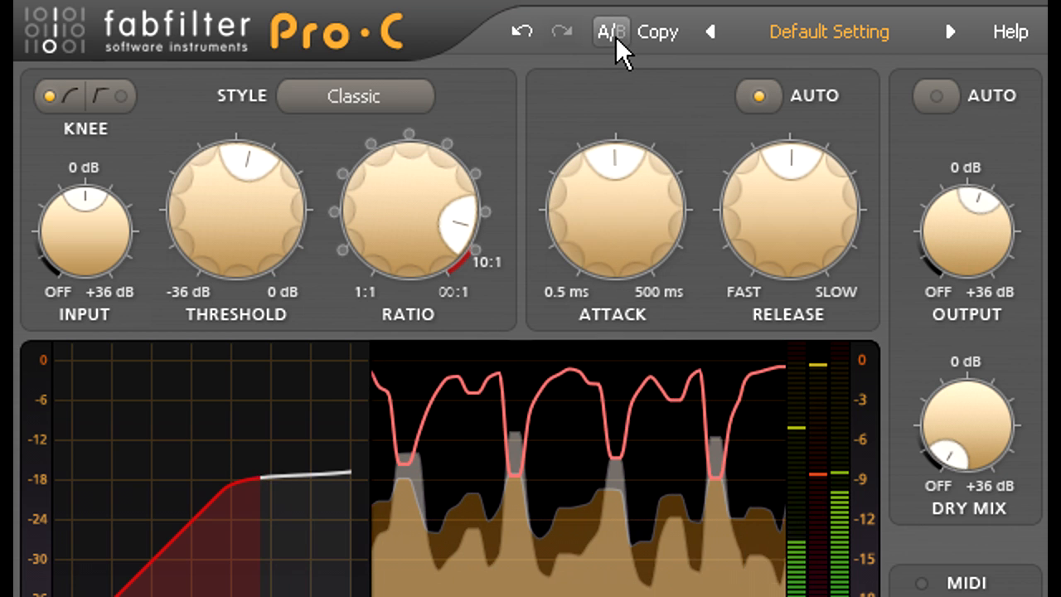
left_click(617, 35)
left_click(617, 35)
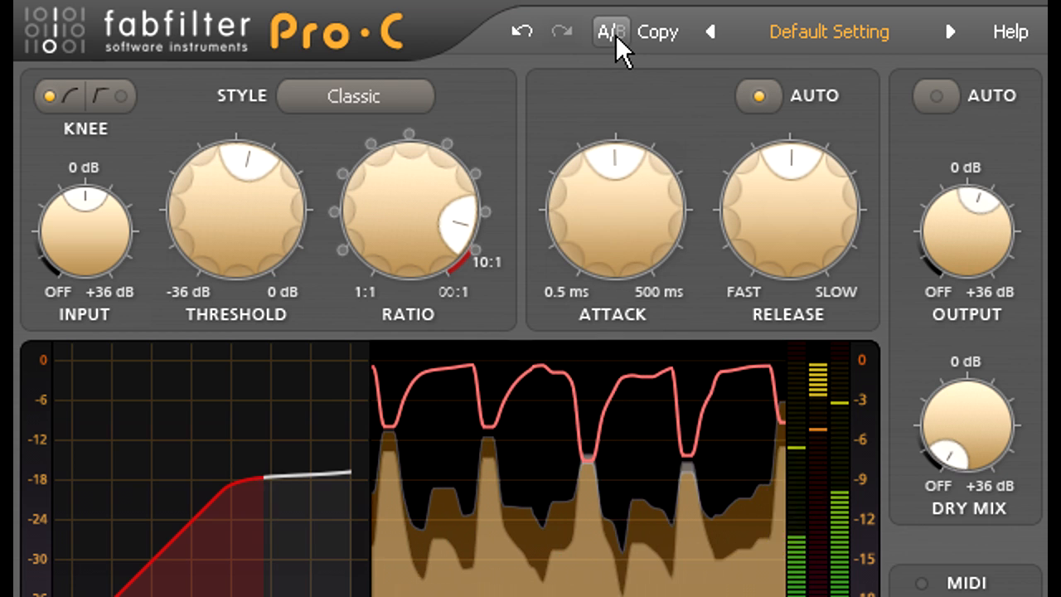
left_click(617, 35)
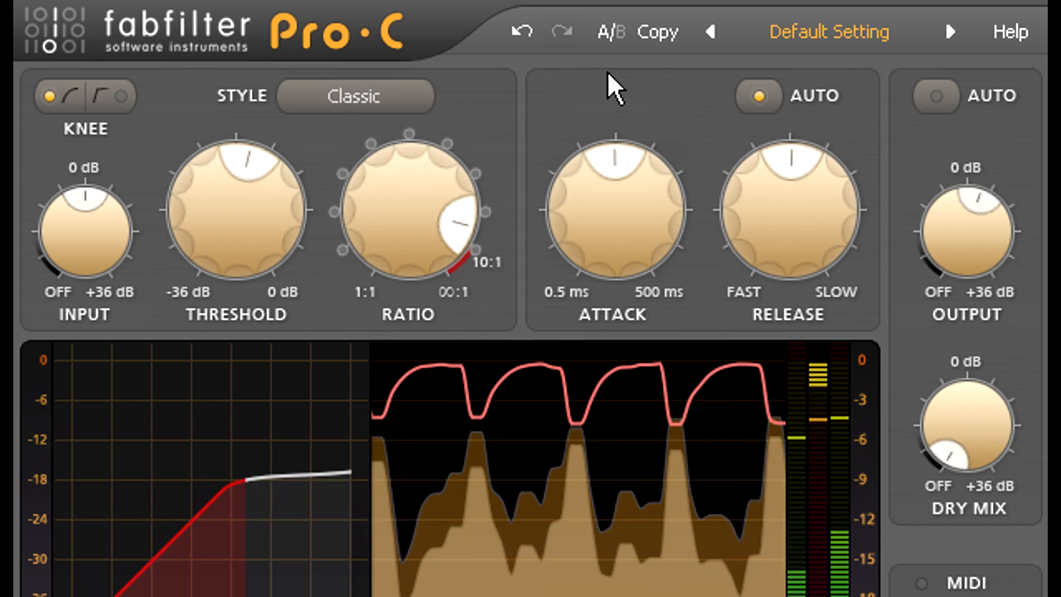
Step: Fine-tune the compression with a slightly longer attack, an output level of 3.09 dB and a slightly faster automatic release
left_click_drag(614, 153, 614, 236)
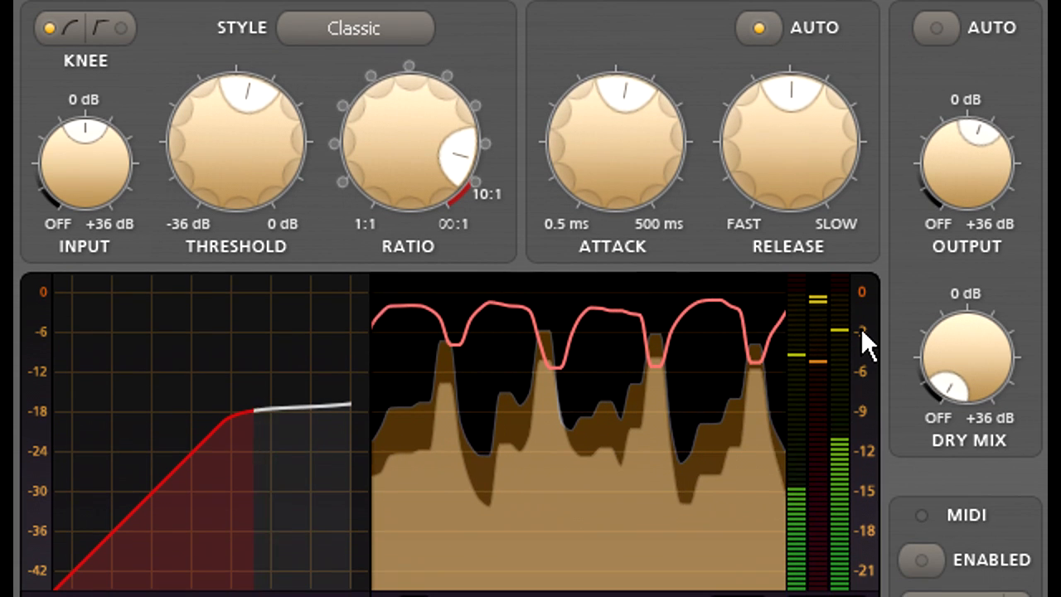
left_click_drag(948, 154, 953, 192)
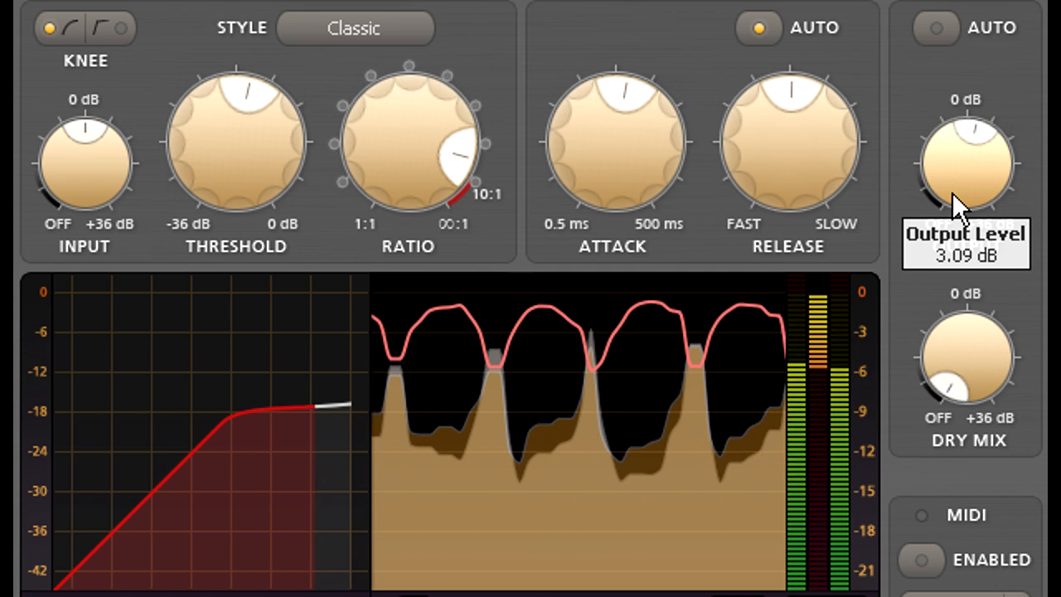
left_click_drag(795, 170, 796, 208)
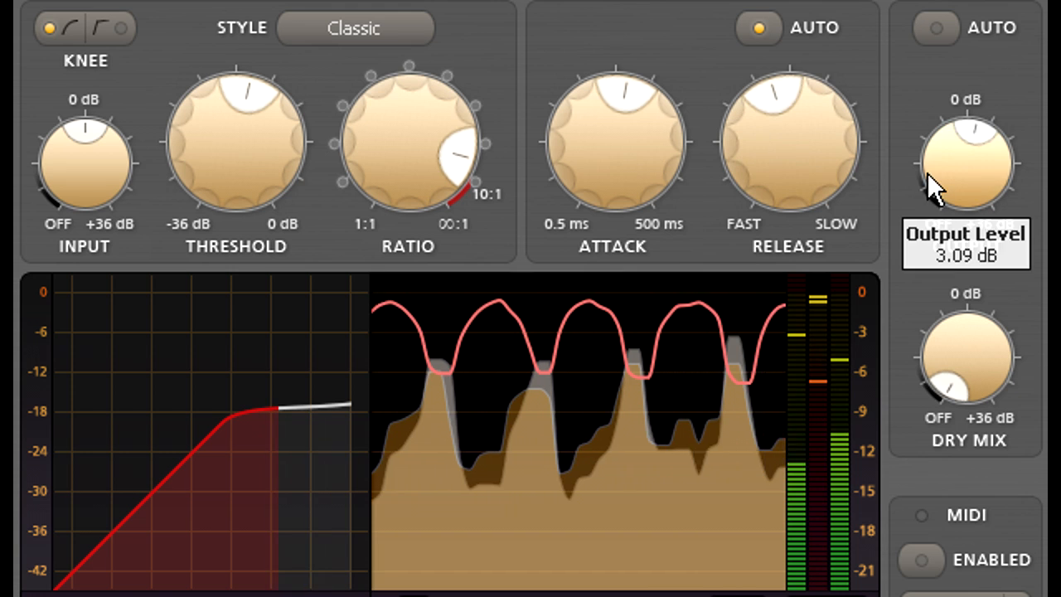
Step: Turn on automatic gain for the output and reset the output level to 0 dB
left_click(938, 29)
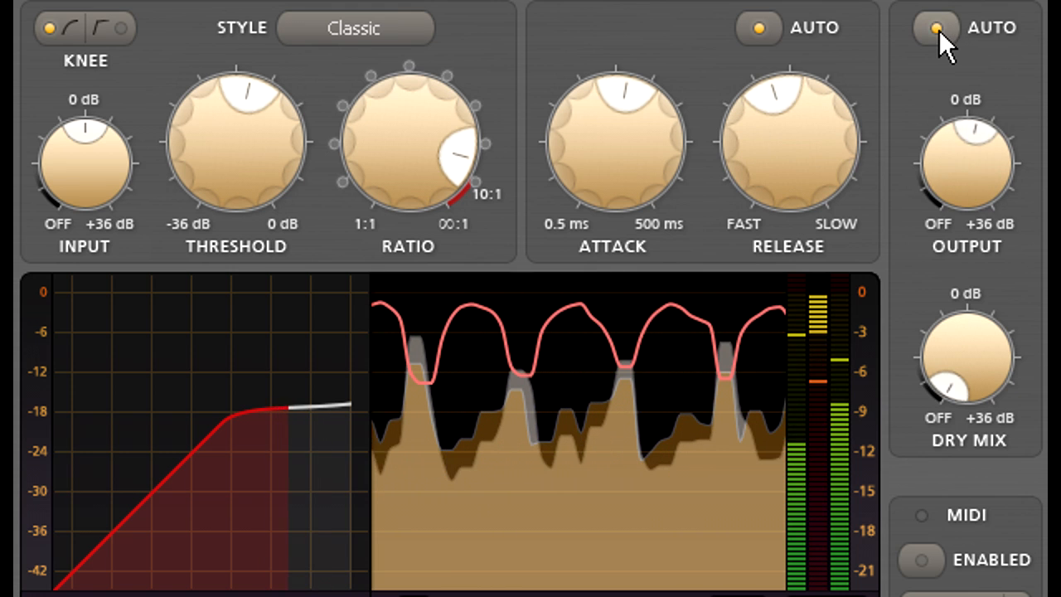
double_click(975, 167)
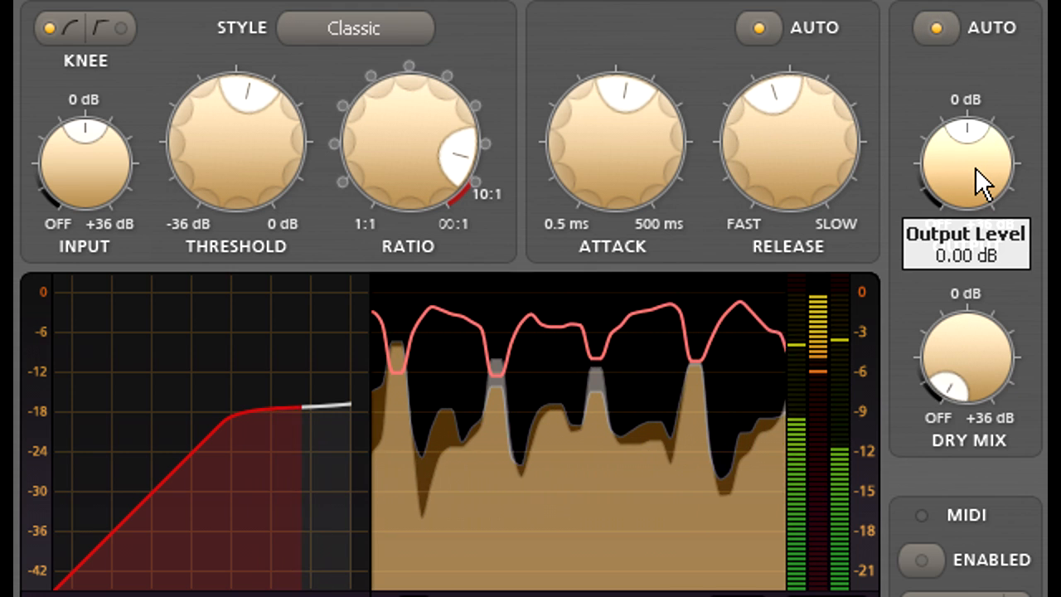
mouse_move(975, 168)
left_mouse_down()
mouse_move(976, 192)
mouse_move(975, 180)
left_mouse_up()
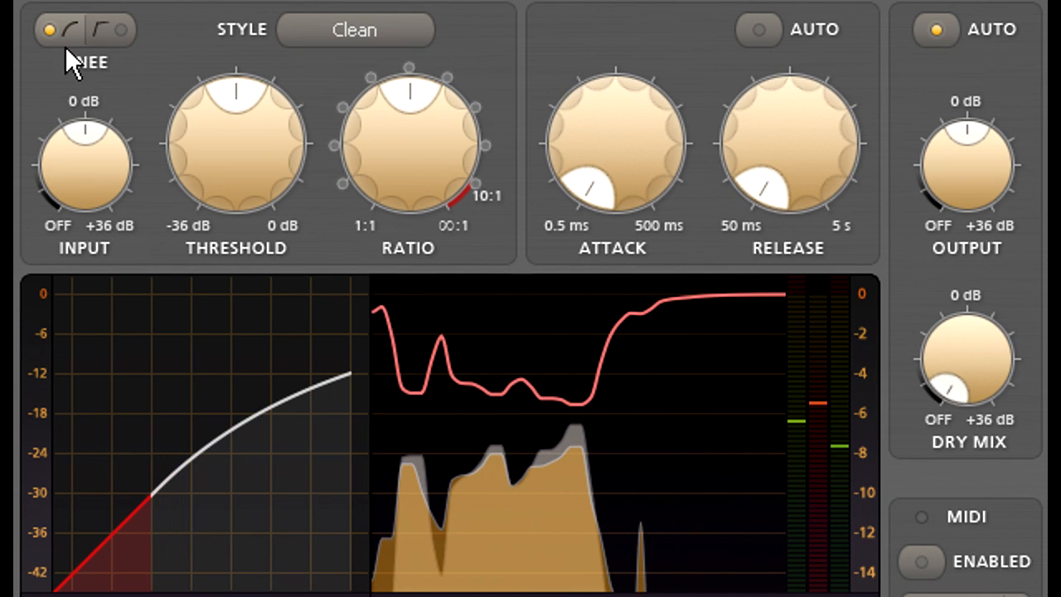
Step: Raise the attack of the Clean-style compressor to 29.81 ms
left_click_drag(625, 137, 626, 84)
left_click_drag(628, 34, 628, 0)
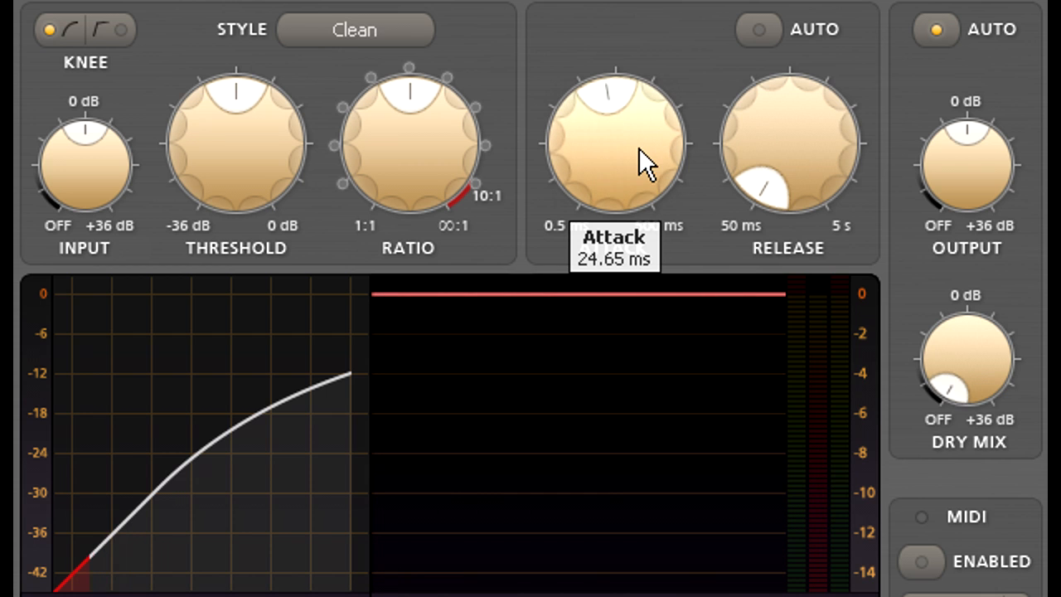
left_click_drag(630, 139, 630, 111)
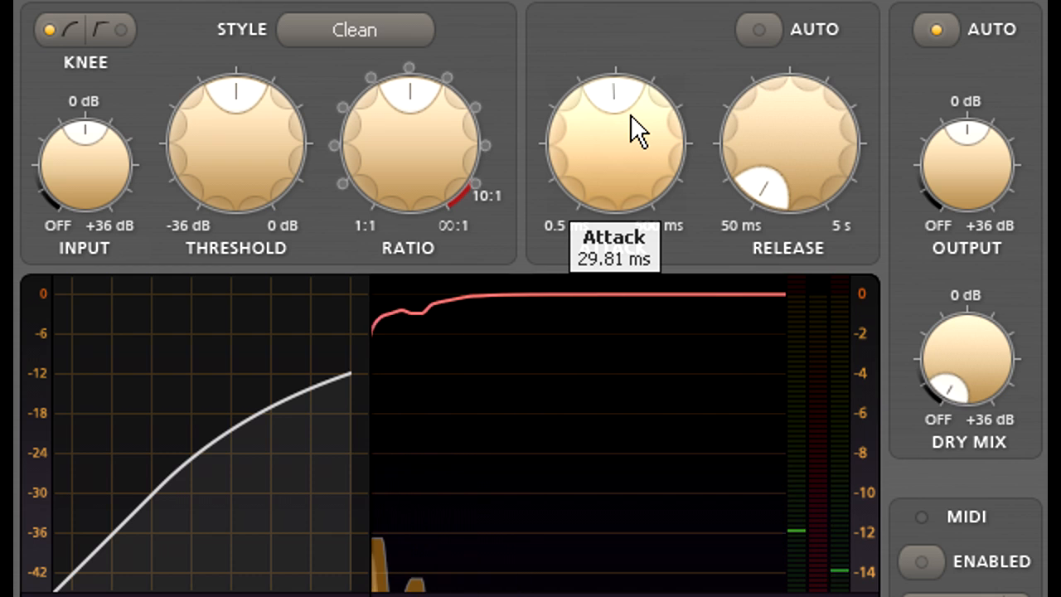
mouse_move(832, 112)
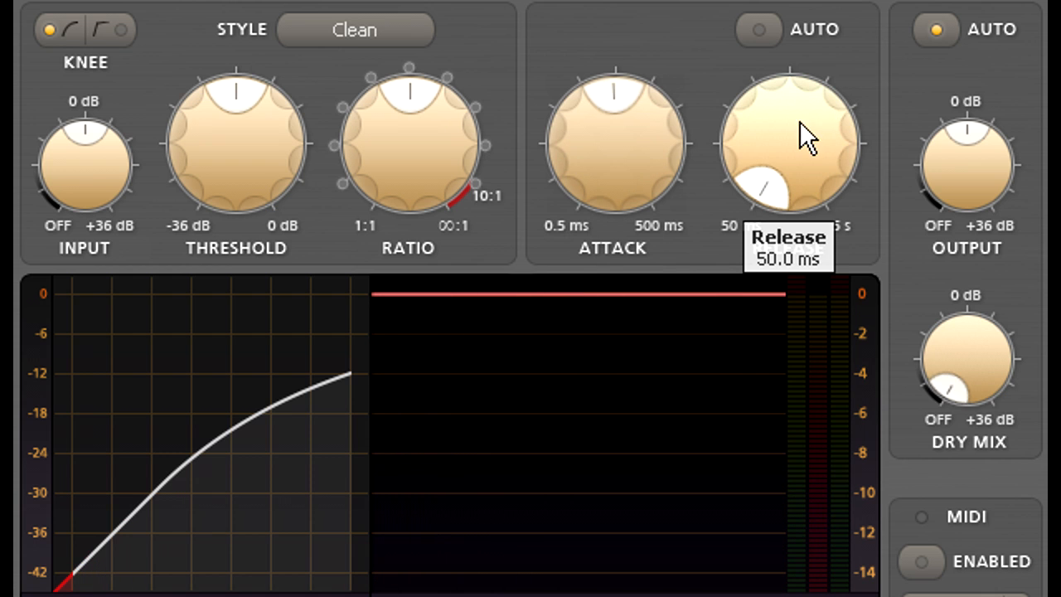
Step: Set the release of the Clean-style compressor to 154.3 ms and raise the ratio
left_click_drag(788, 62, 785, 5)
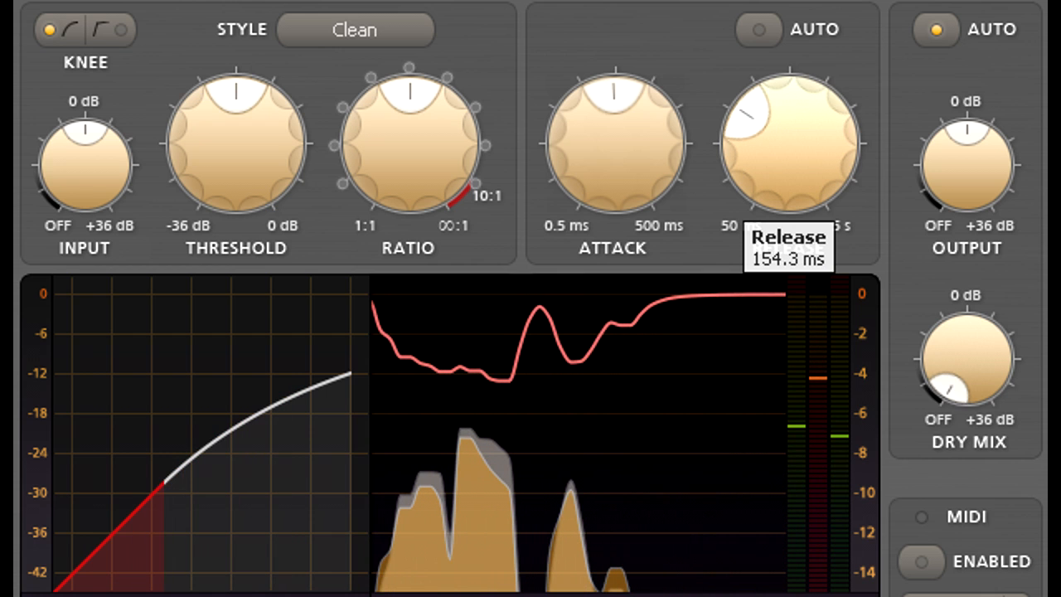
mouse_move(409, 167)
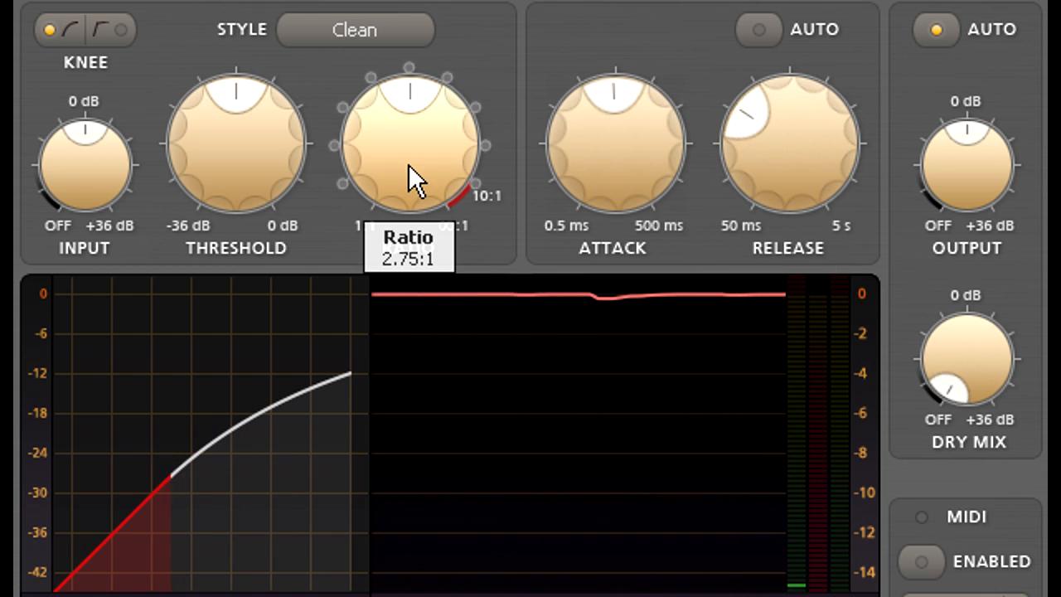
left_click_drag(408, 162, 400, 98)
Step: Set the threshold to -16.171 dB with a higher ratio, and raise the output level to 0.97 dB
mouse_move(227, 166)
mouse_move(226, 169)
left_mouse_down()
mouse_move(226, 189)
mouse_move(225, 164)
left_mouse_up()
left_click_drag(361, 175, 362, 105)
left_click_drag(236, 160, 227, 94)
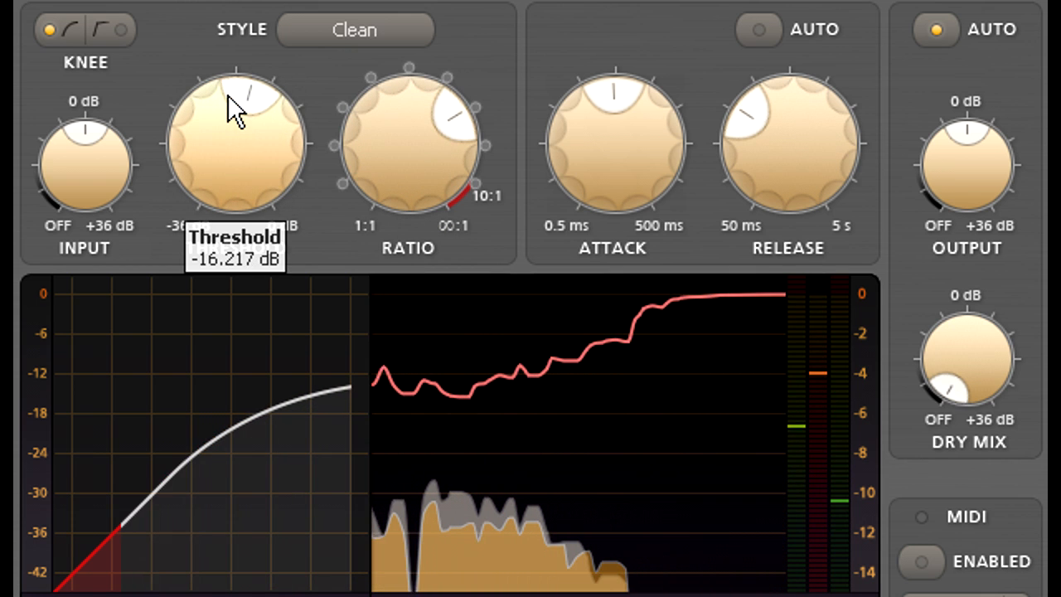
left_click_drag(227, 140, 228, 136)
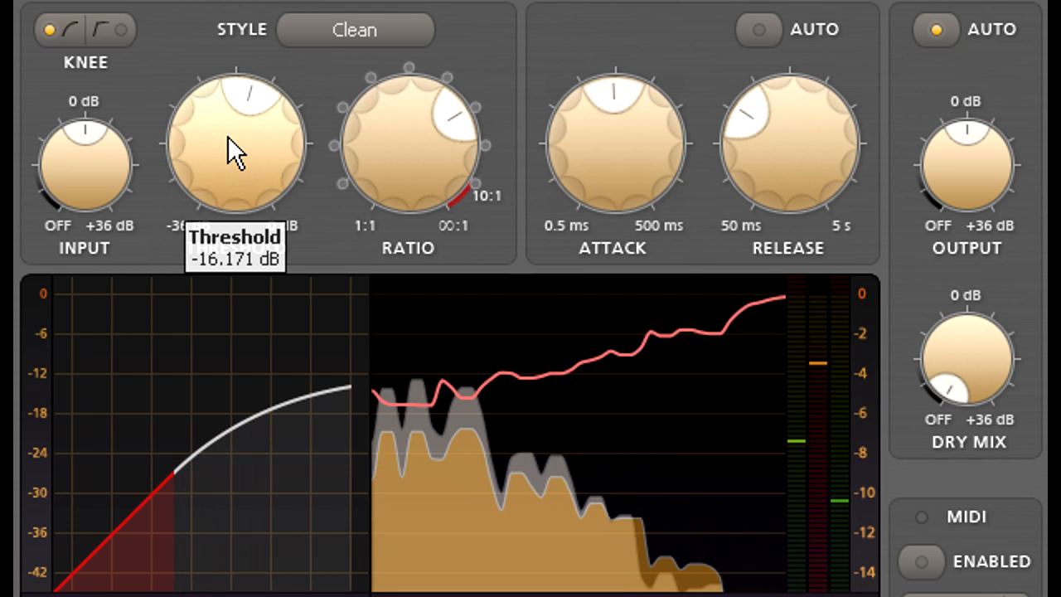
left_click_drag(967, 155, 963, 141)
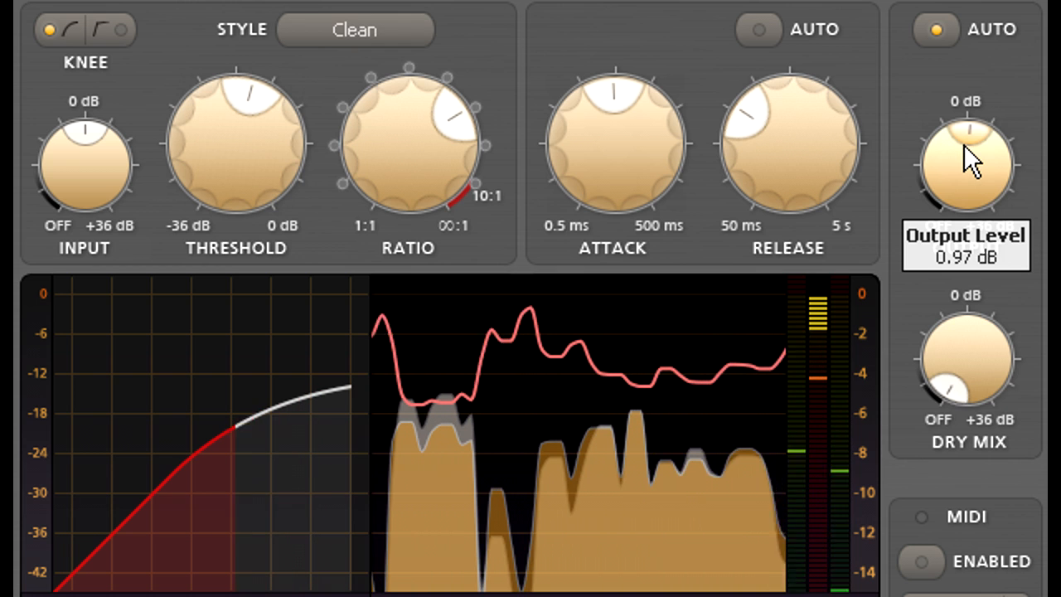
Step: Lower the threshold and reduce the ratio for a gentler compression curve
mouse_move(814, 146)
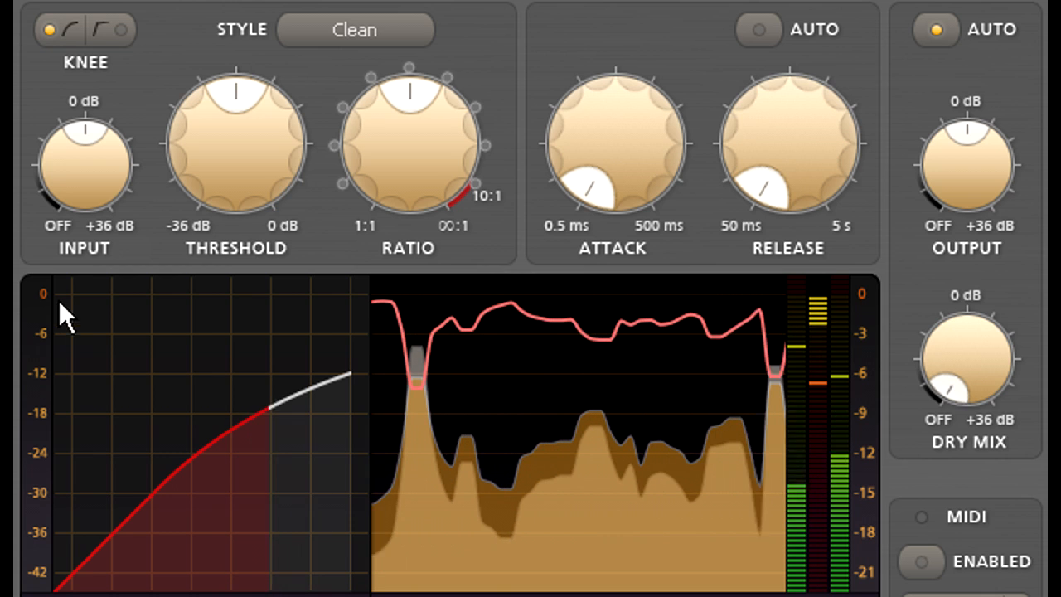
left_click_drag(223, 164, 218, 271)
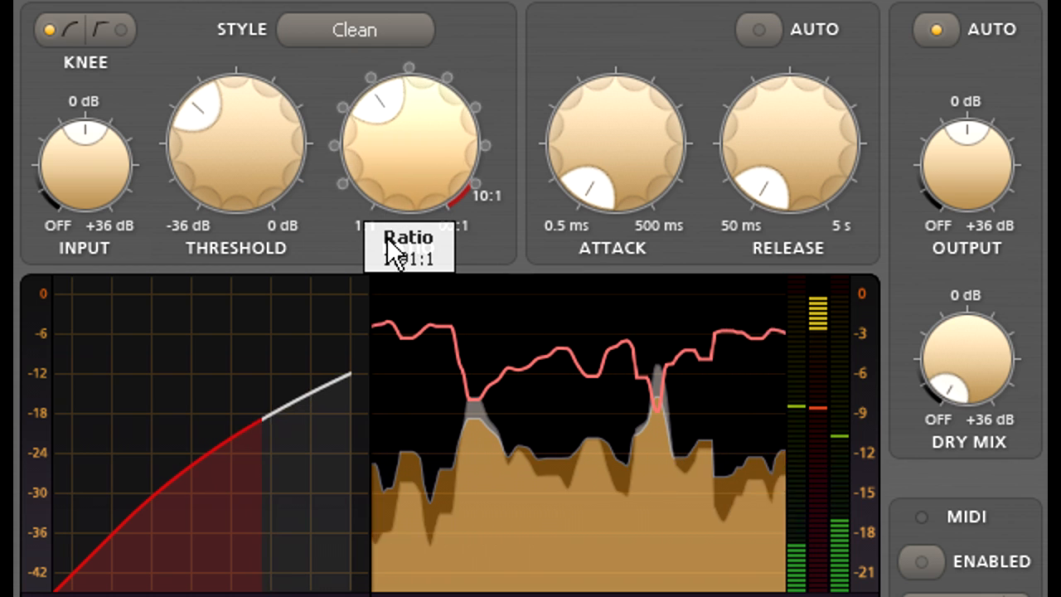
left_click_drag(386, 255, 386, 265)
left_click_drag(420, 158, 418, 166)
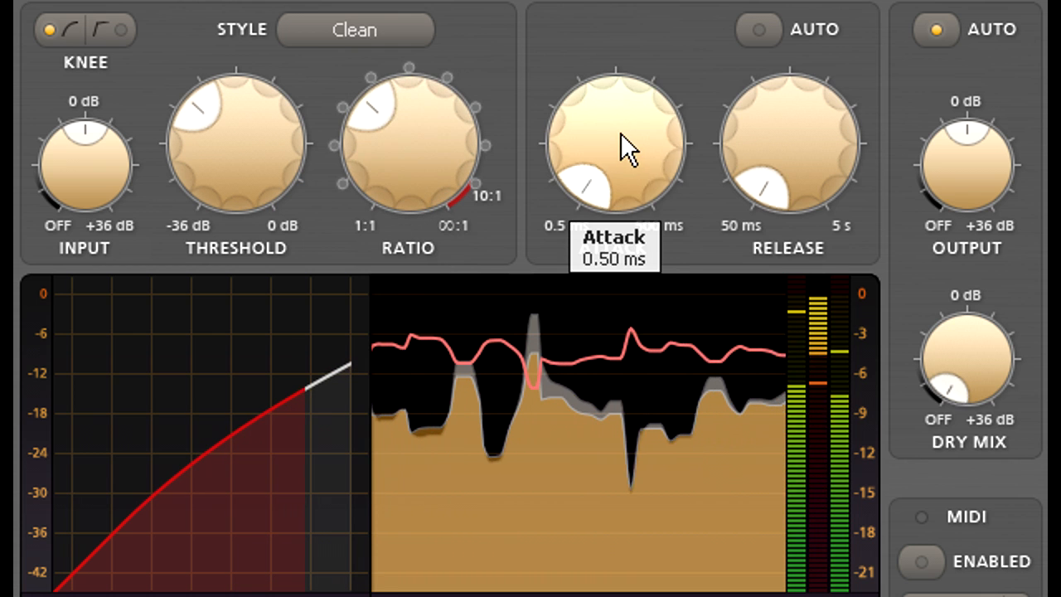
Step: Lengthen the attack to 106.83 ms and on to 181.50 ms, and set the release to 50.1 ms
left_click_drag(621, 133, 628, 2)
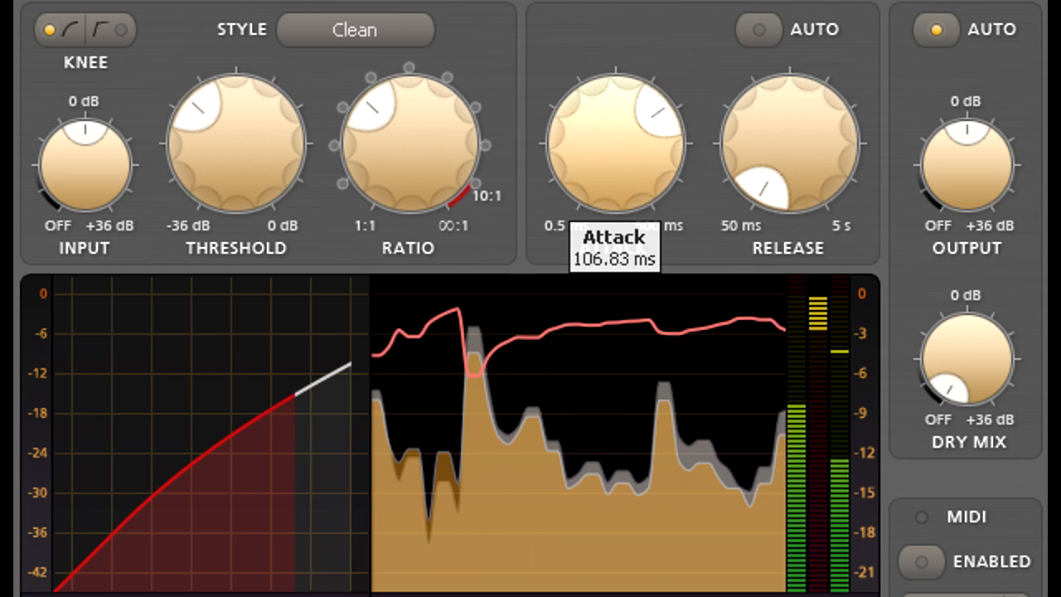
mouse_move(620, 132)
left_mouse_down()
mouse_move(620, 160)
mouse_move(615, 137)
left_mouse_up()
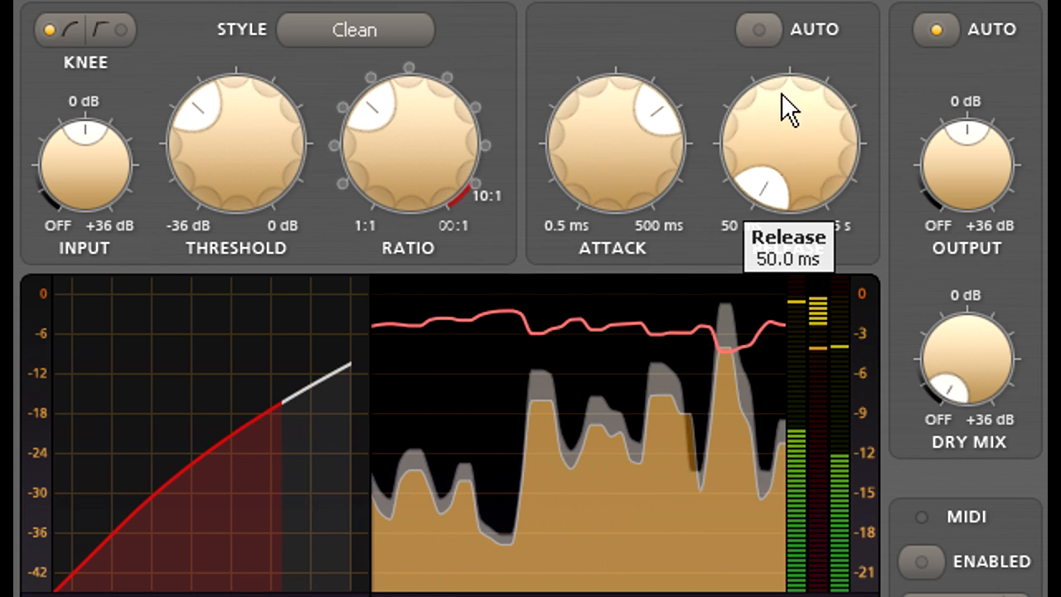
left_click_drag(796, 108, 793, 82)
left_click_drag(621, 189, 619, 68)
left_click_drag(781, 101, 781, 149)
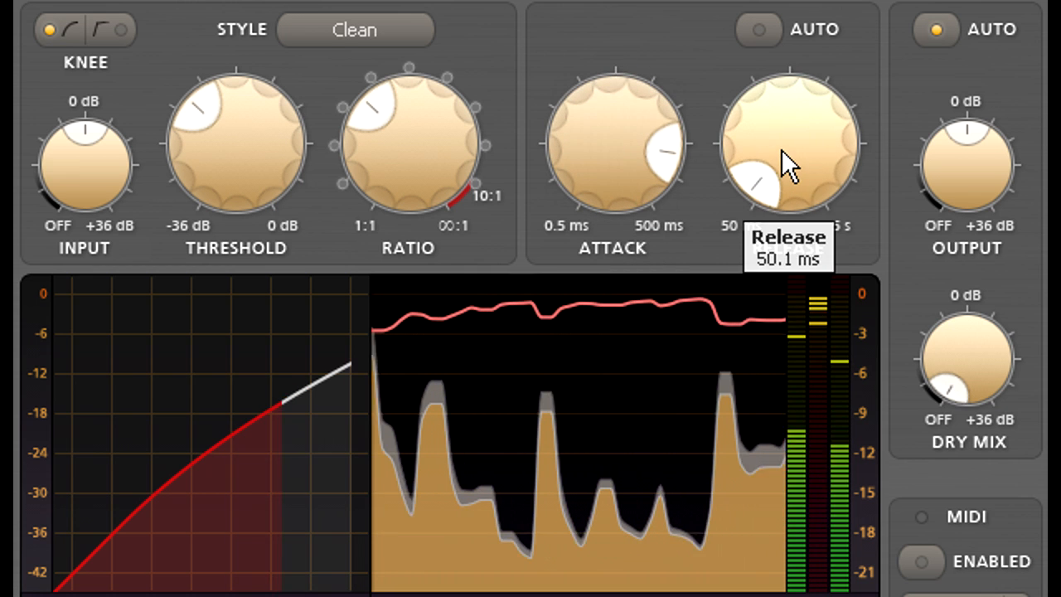
left_click_drag(603, 154, 604, 192)
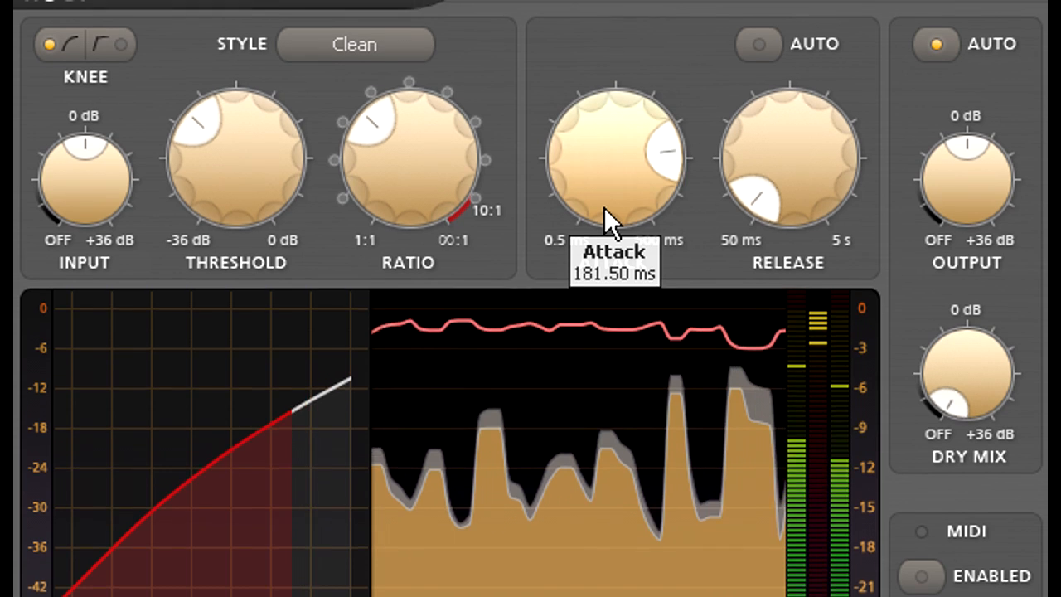
Step: Copy the current settings to the other A/B slot, and compress harder with a lower threshold and a higher ratio
left_click(656, 22)
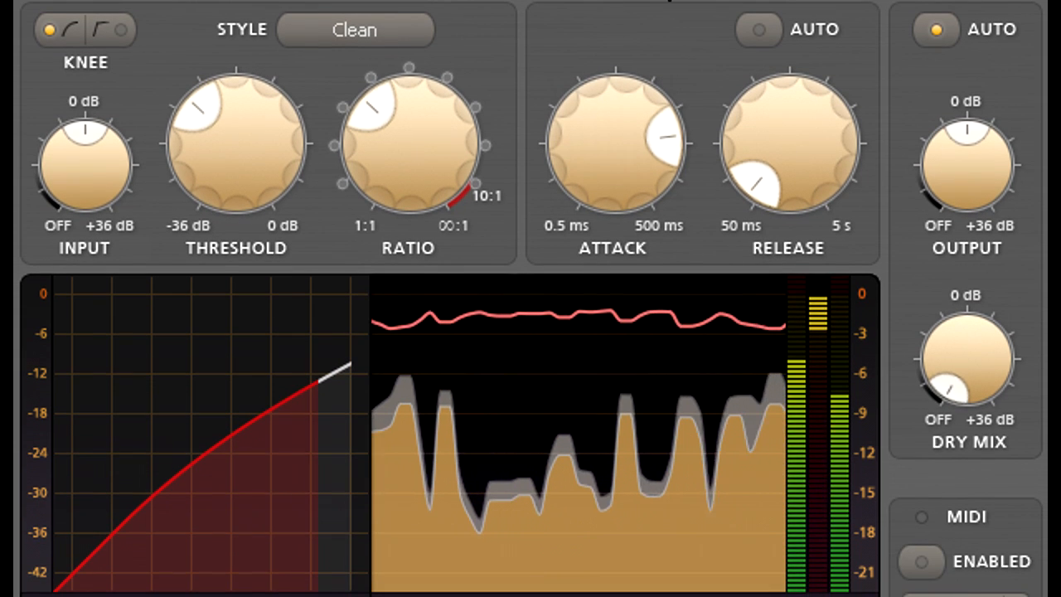
mouse_move(254, 216)
left_click_drag(254, 162, 249, 207)
left_click_drag(406, 137, 404, 19)
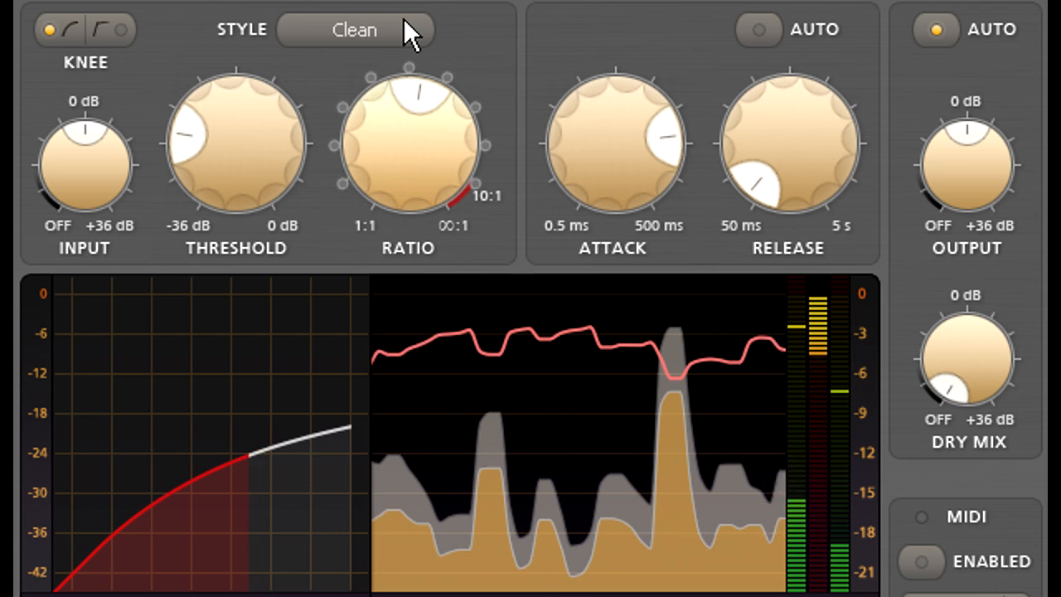
left_click_drag(244, 143, 244, 178)
Step: Shorten the attack to near its minimum, lengthen the release, and turn off automatic gain for the output
left_click_drag(615, 161, 620, 450)
mouse_move(801, 186)
left_click_drag(801, 185, 797, 33)
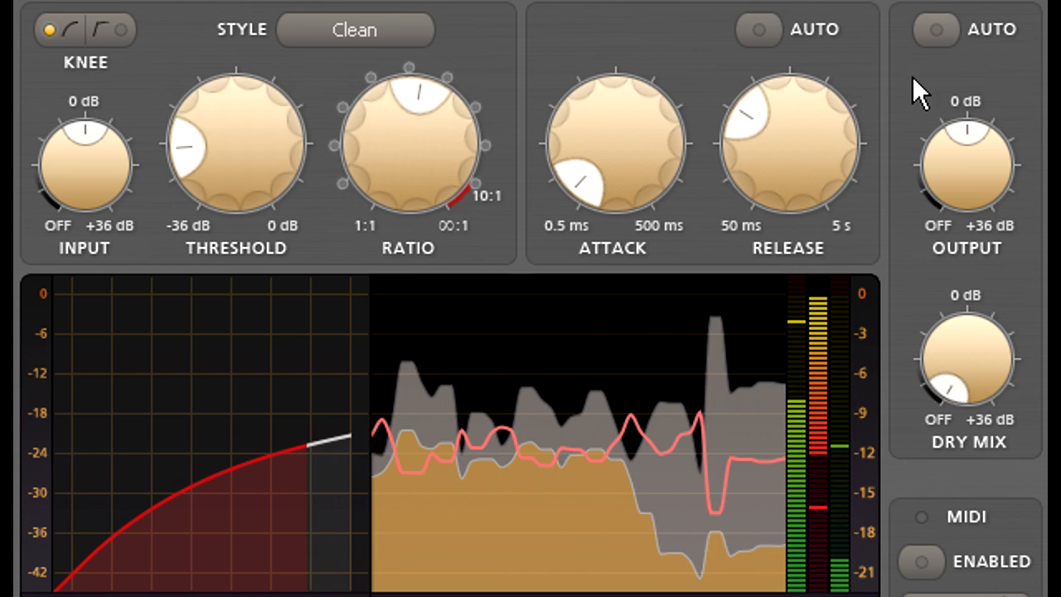
mouse_move(980, 177)
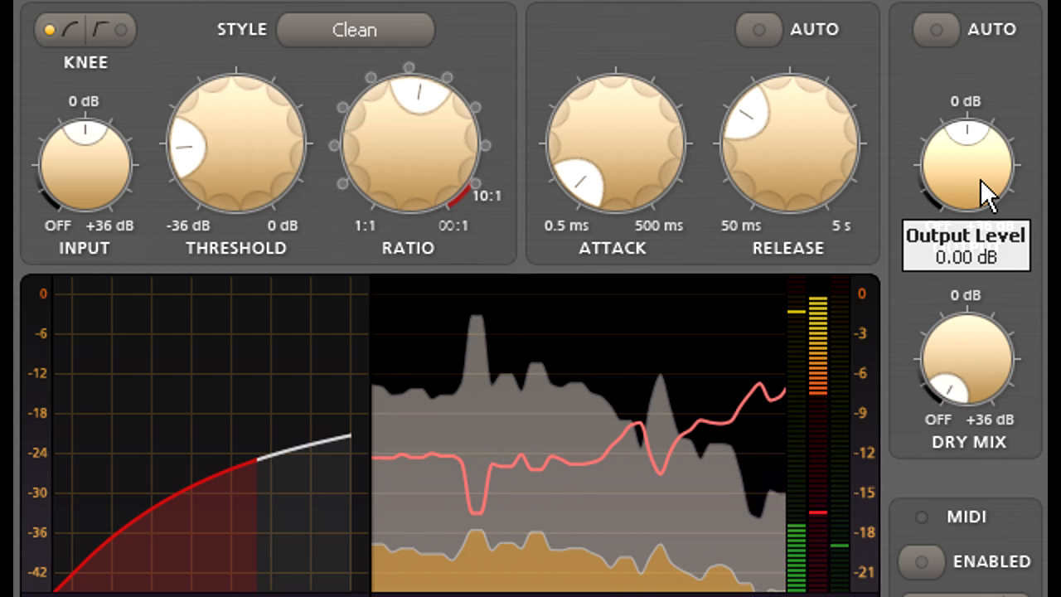
Step: Raise the dry mix level to nearly 0 dB and adjust the output level around -2.58 dB
mouse_move(978, 332)
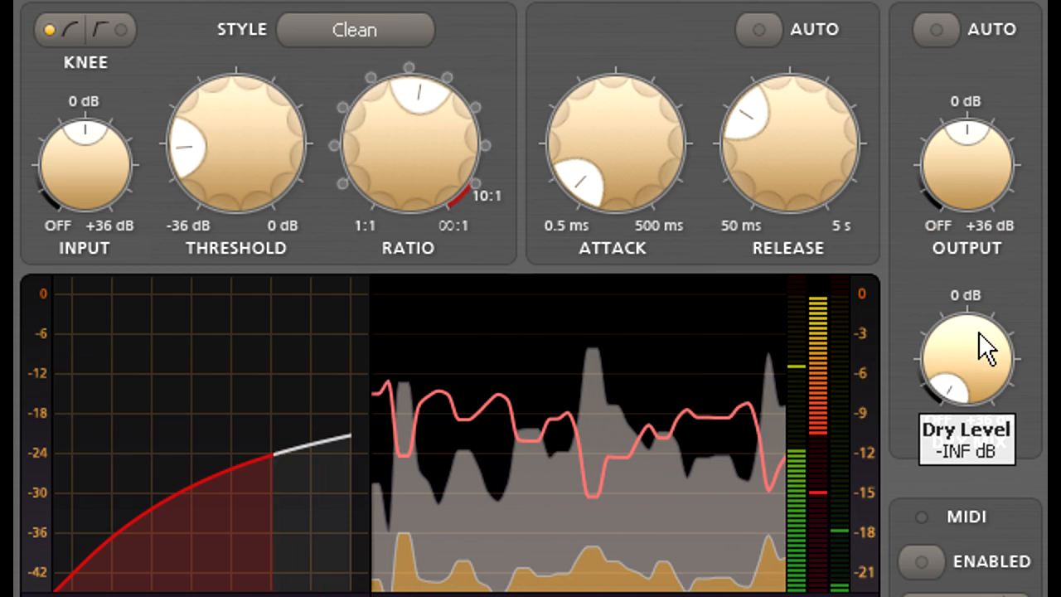
left_click_drag(979, 357, 976, 82)
mouse_move(975, 164)
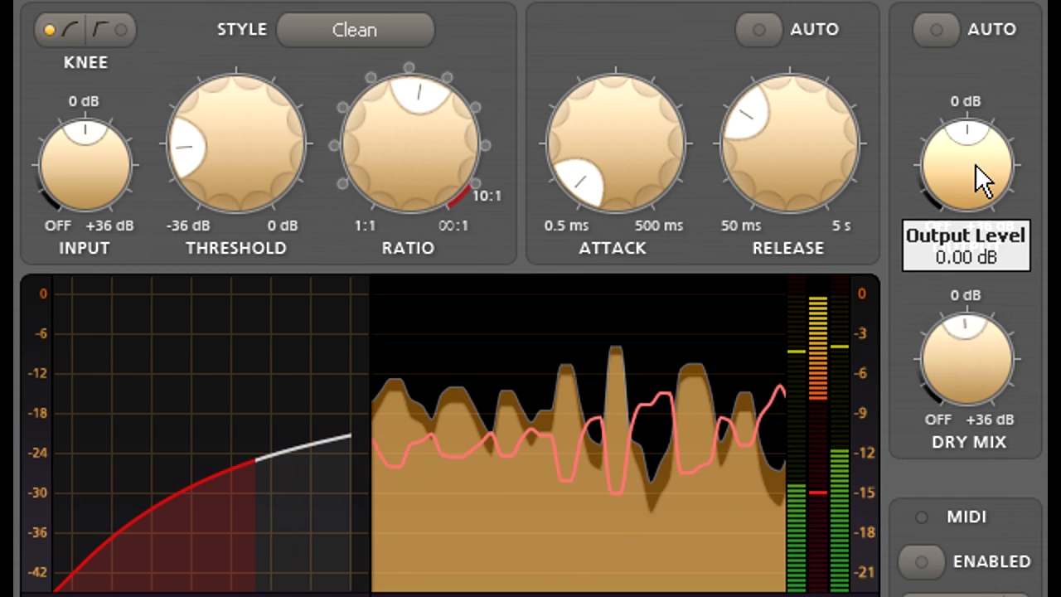
left_click_drag(975, 164, 975, 200)
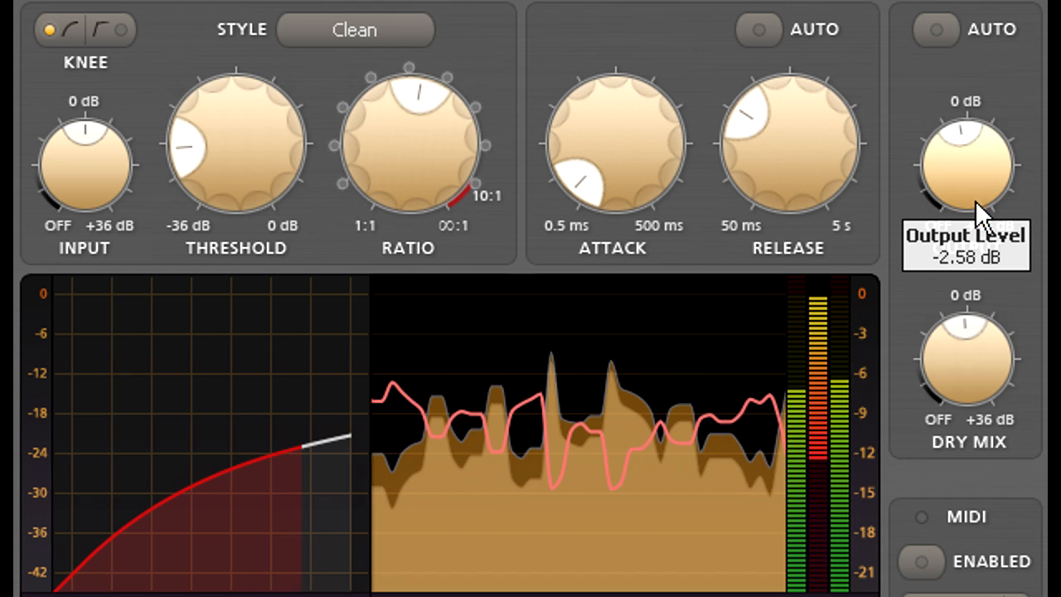
mouse_move(975, 243)
left_mouse_down()
mouse_move(976, 291)
mouse_move(975, 254)
left_mouse_up()
mouse_move(974, 194)
left_mouse_down()
mouse_move(972, 129)
mouse_move(973, 181)
left_mouse_up()
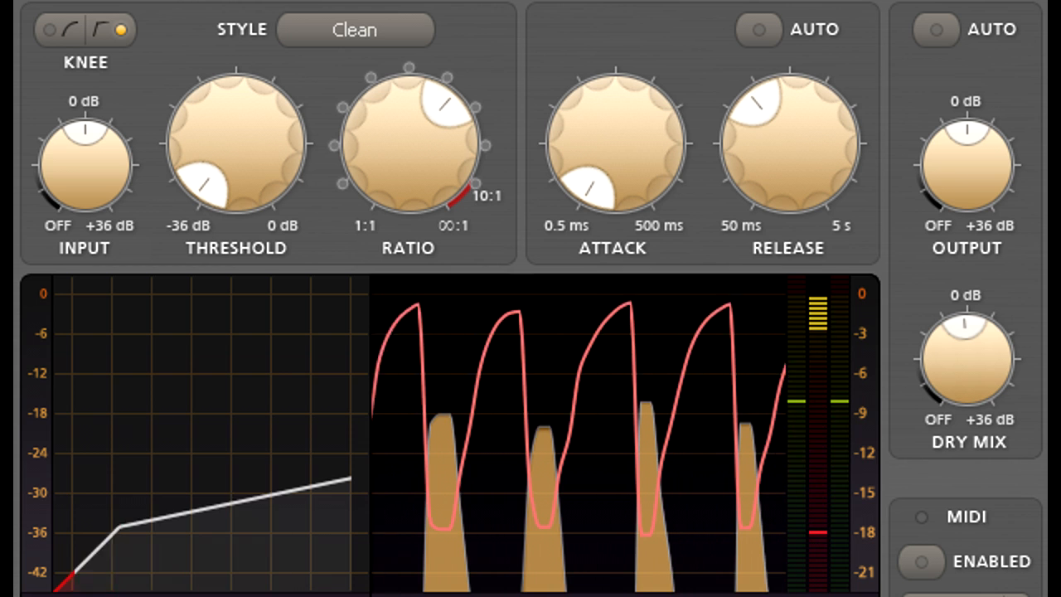
Step: Raise the attack of the hard-knee compression from its minimum to nearly the middle of its range
mouse_move(635, 116)
left_click_drag(602, 123, 626, 0)
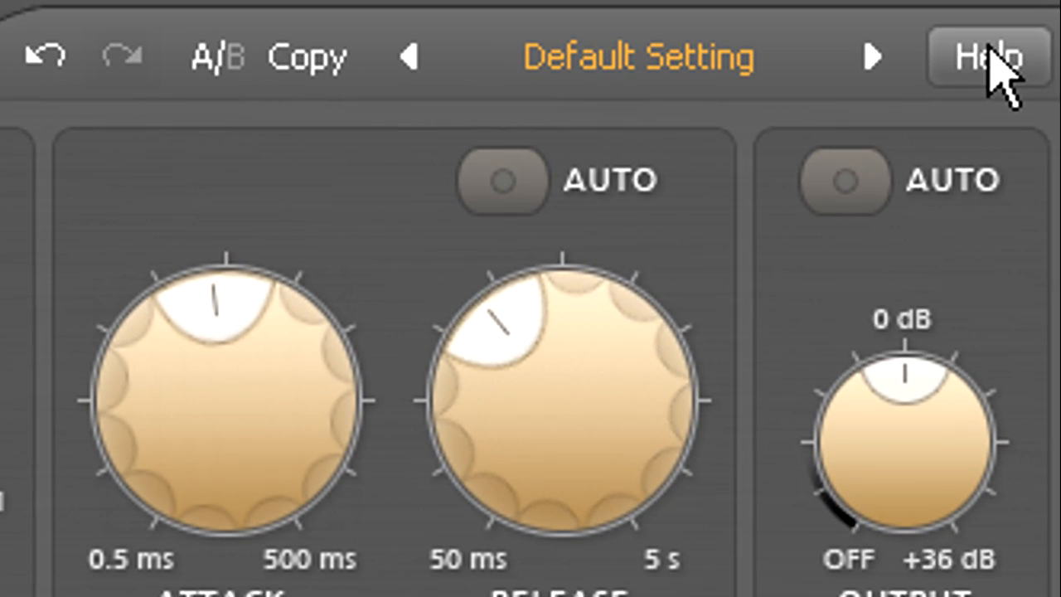
Step: Turn on the interactive help hints and bring up the hint for the release control
left_click(990, 52)
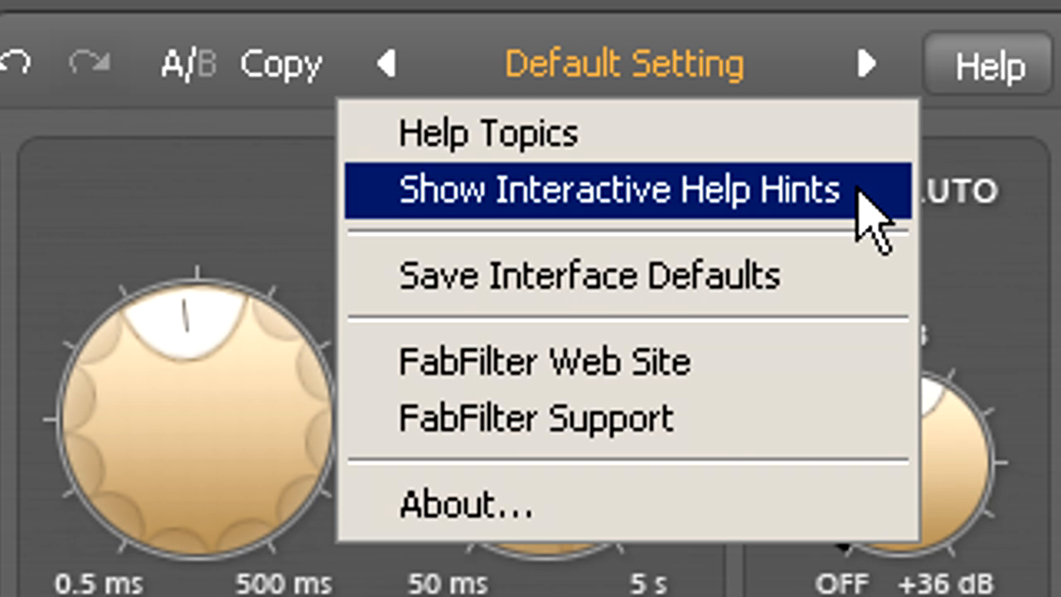
left_click(871, 213)
mouse_move(548, 410)
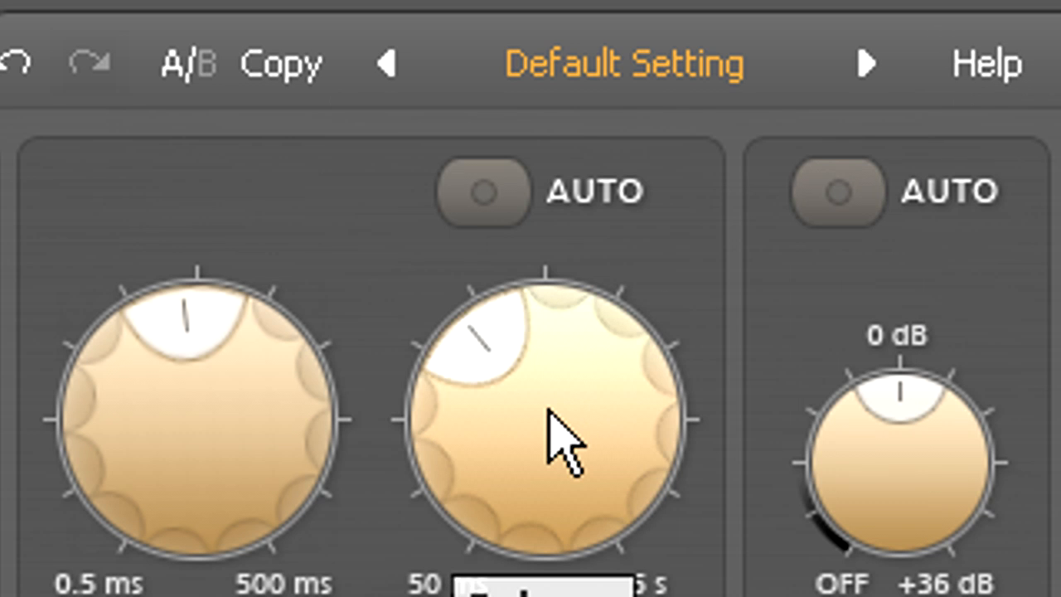